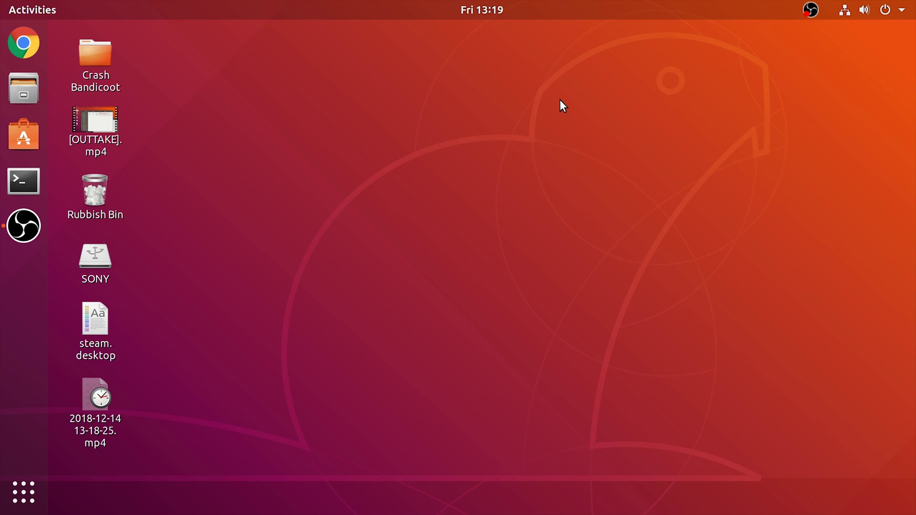
Step: Launch Disks and select the 16 GB Thumb Drive
left_click(30, 490)
type("disks")
key("Return")
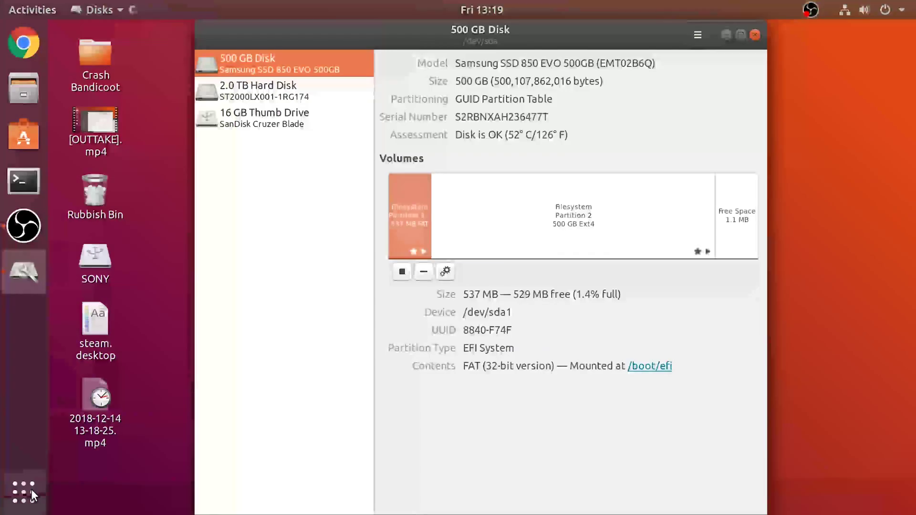
left_click(246, 127)
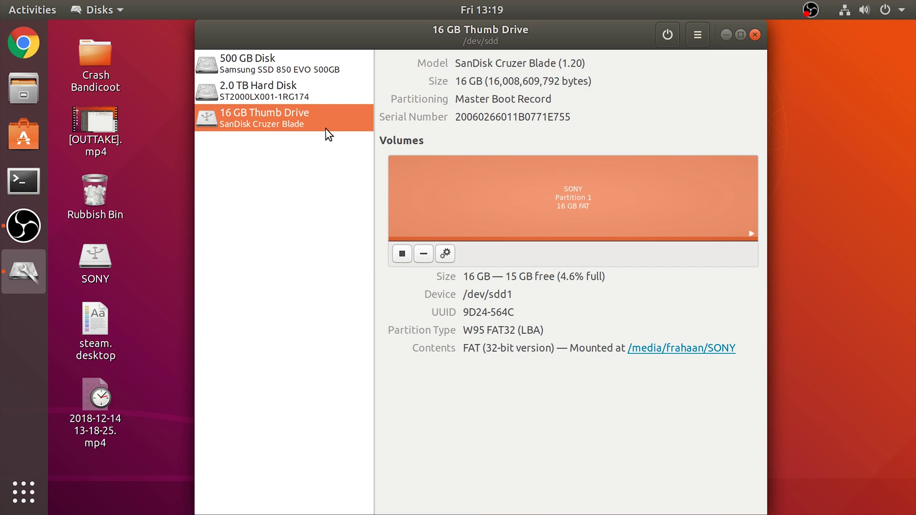
Step: Wipe and format the partition as FAT named SONY, then mount it and close Disks
left_click(450, 256)
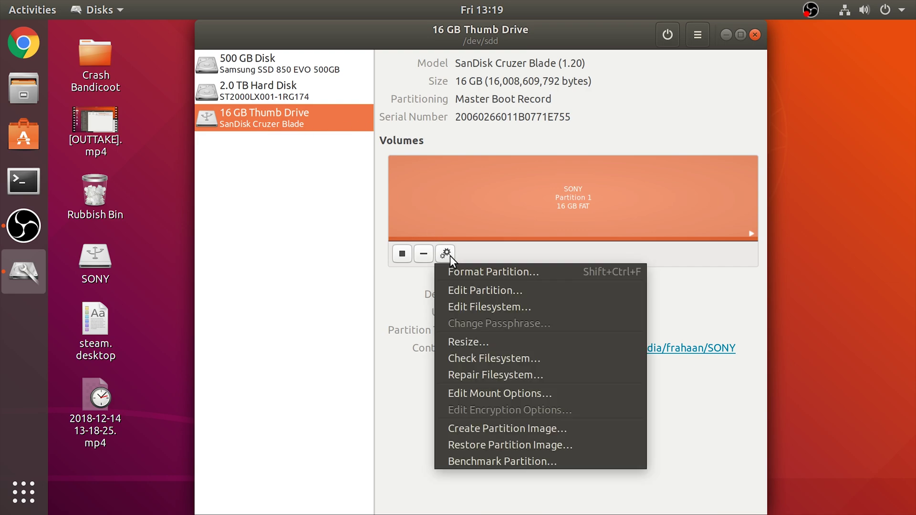
left_click(511, 271)
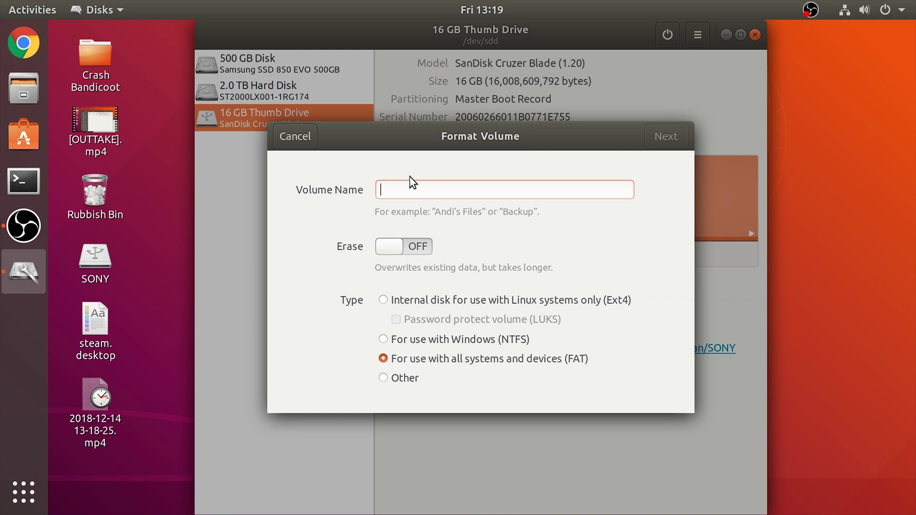
type("SONY")
left_click(426, 368)
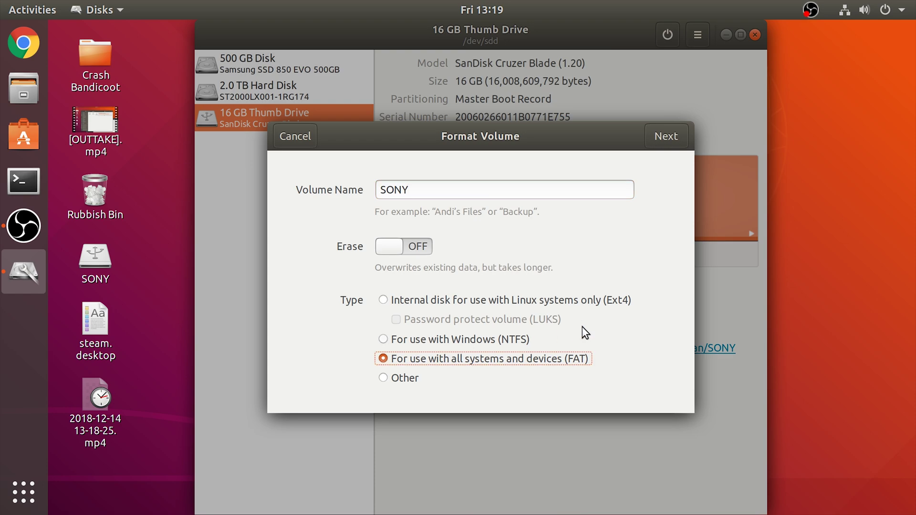
left_click(656, 130)
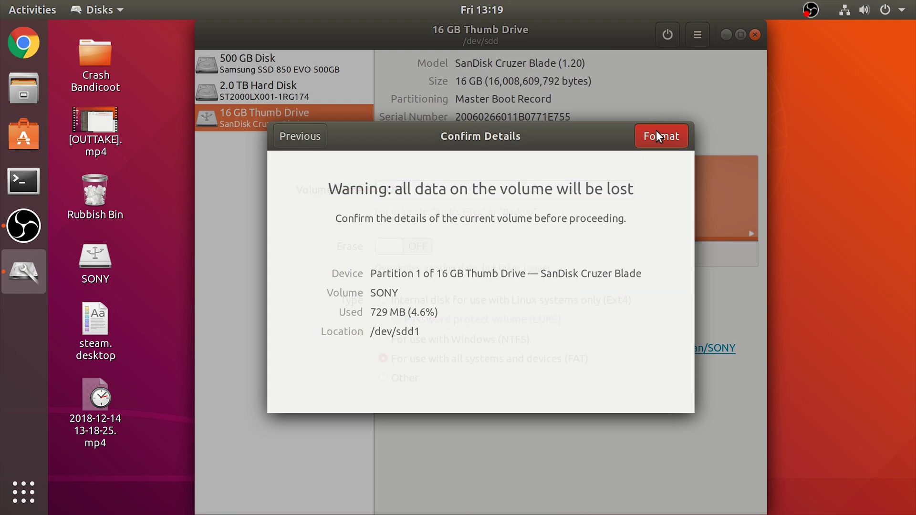
left_click(656, 131)
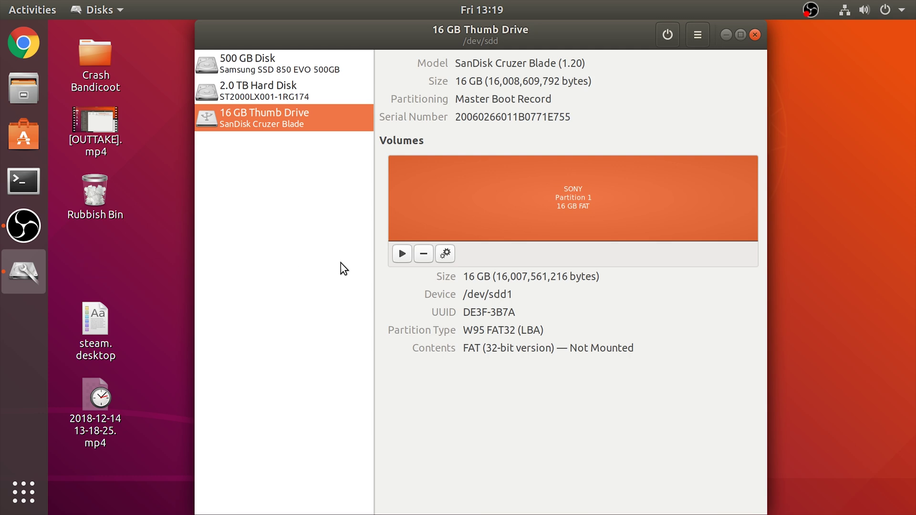
left_click(403, 256)
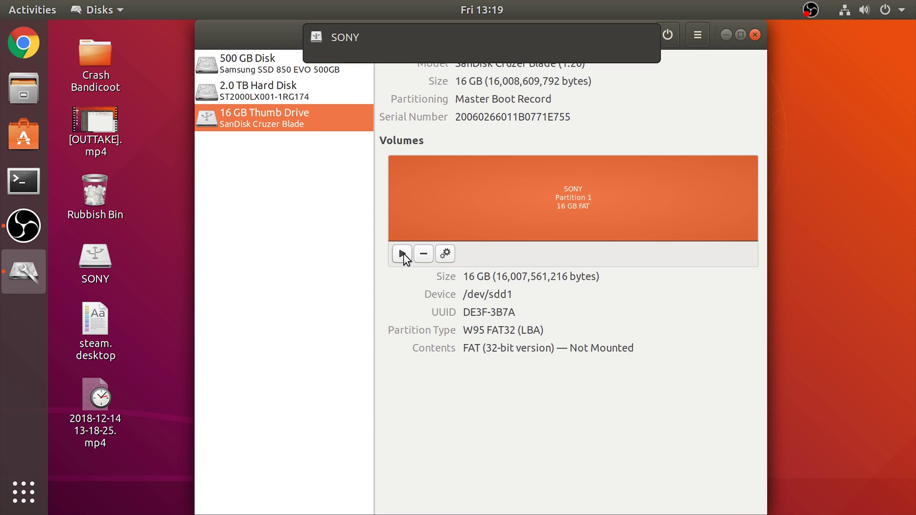
left_click(754, 35)
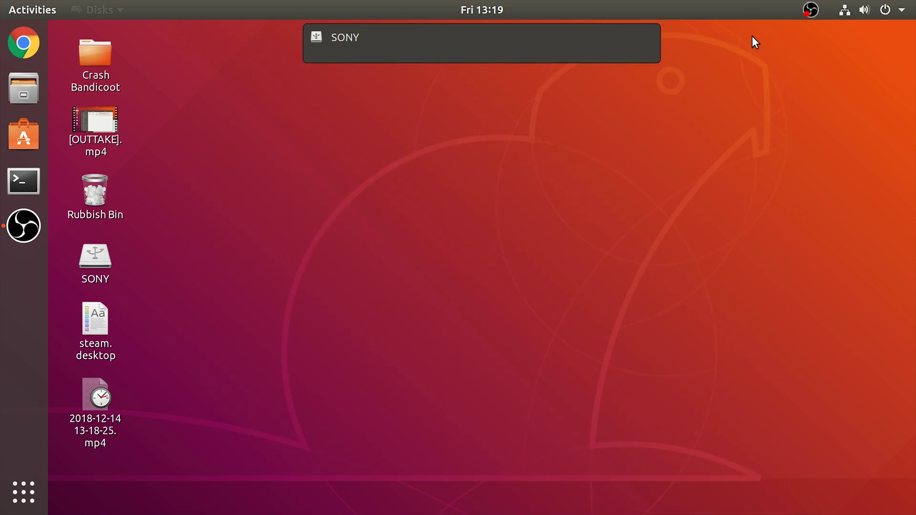
Step: Search Google for bleemsync and download BleemSync-0.3.2-linux-x64.zip from the GitHub releases page
left_click(32, 56)
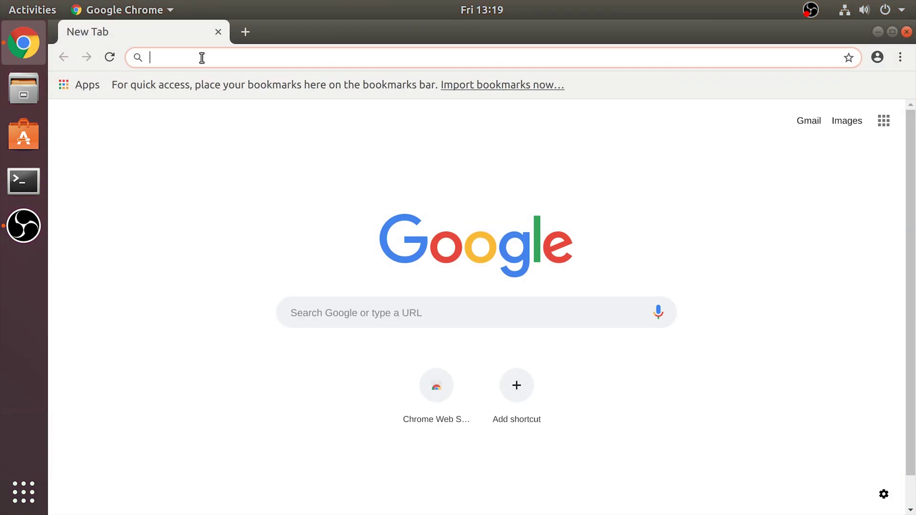
type("bleemsyn")
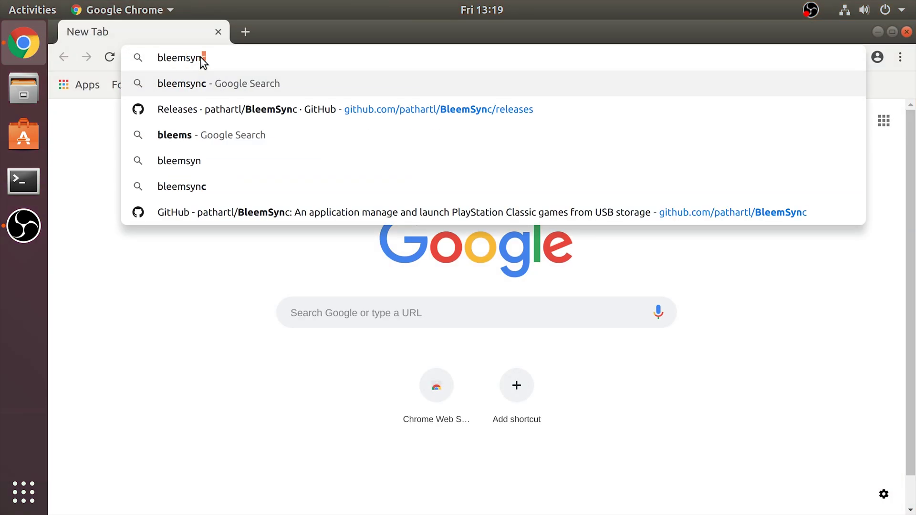
type("c")
key("Return")
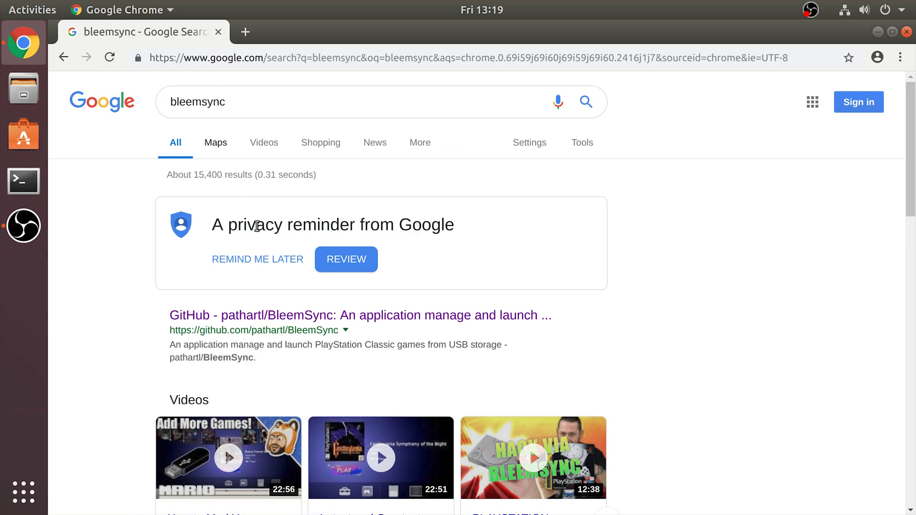
left_click(271, 314)
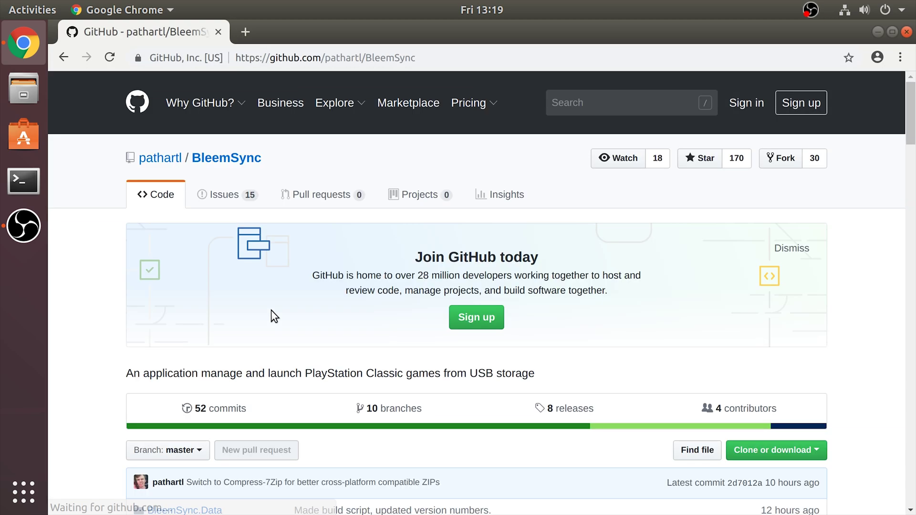
left_click(575, 408)
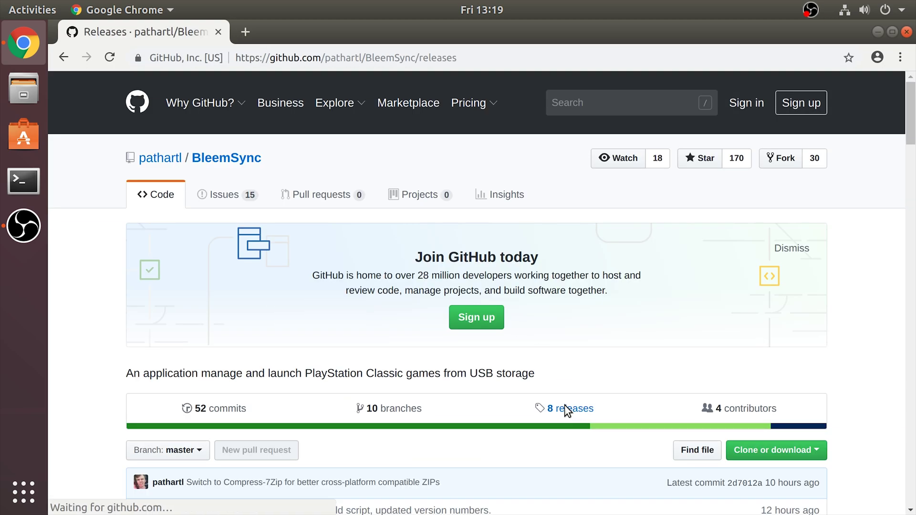
scroll(437, 381, "down", 5)
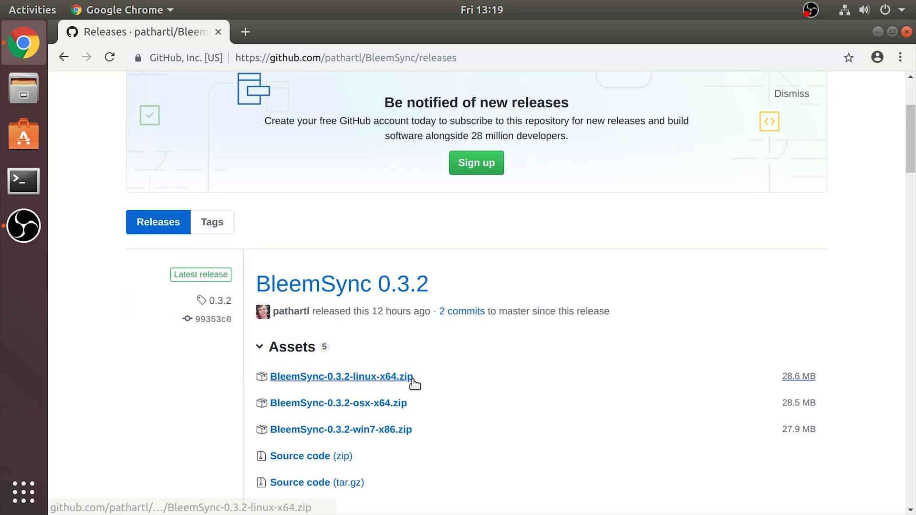
left_click(396, 381)
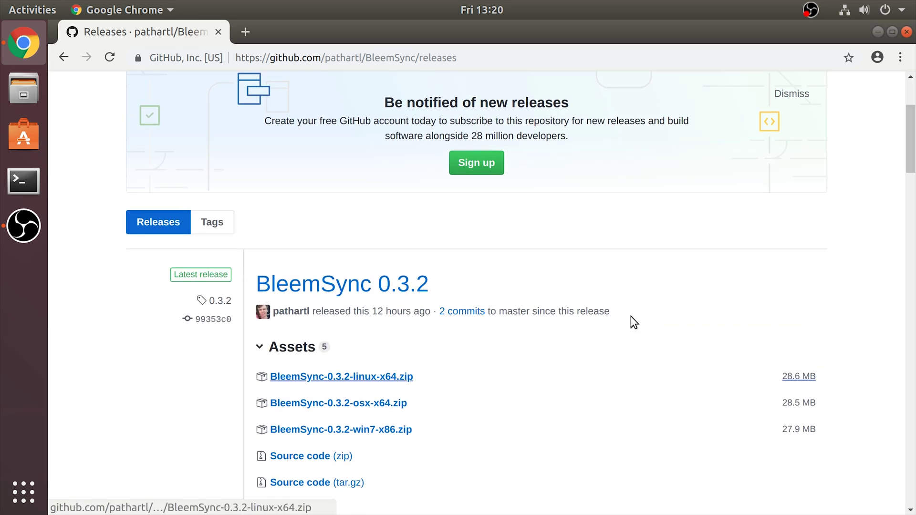
Step: Close Chrome, go to Downloads in Files, and delete the old extracted BleemSync folder
left_click(905, 33)
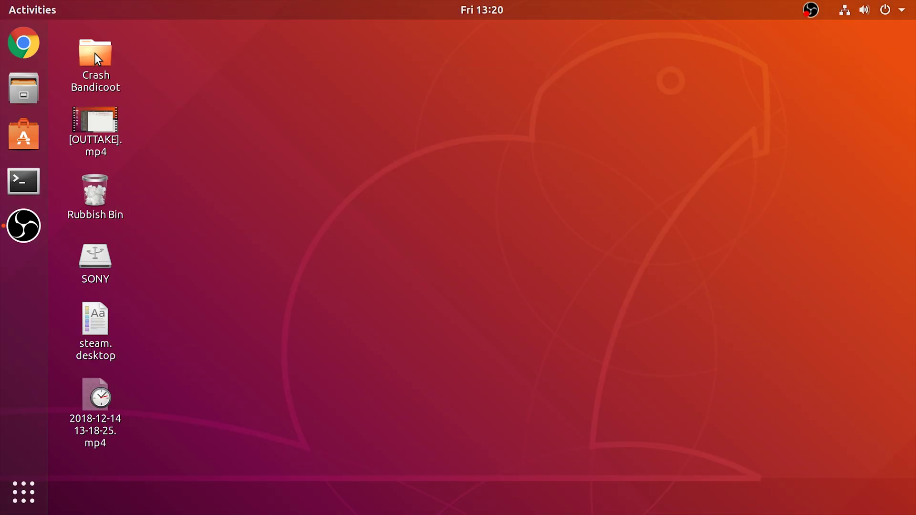
left_click(21, 87)
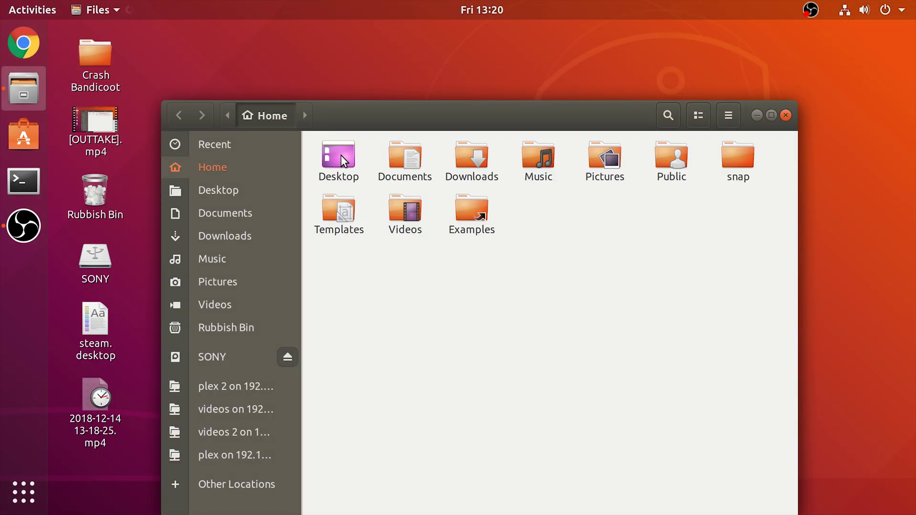
left_click(220, 239)
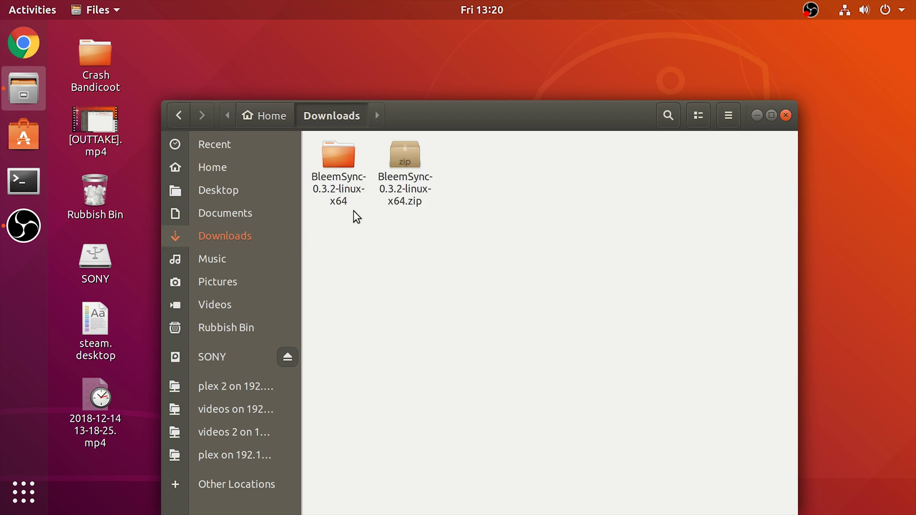
left_click(353, 191)
key("Delete")
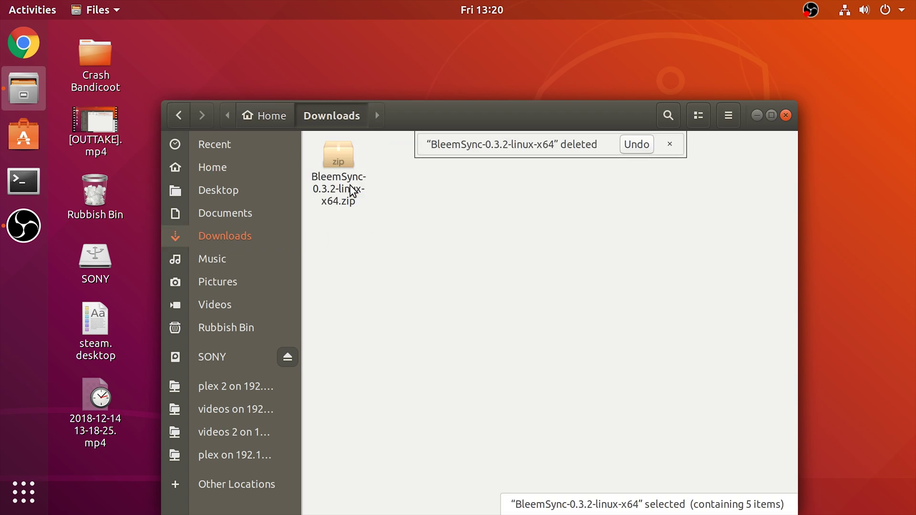
Step: Extract the BleemSync zip into Downloads and open its Games subfolder
right_click(351, 187)
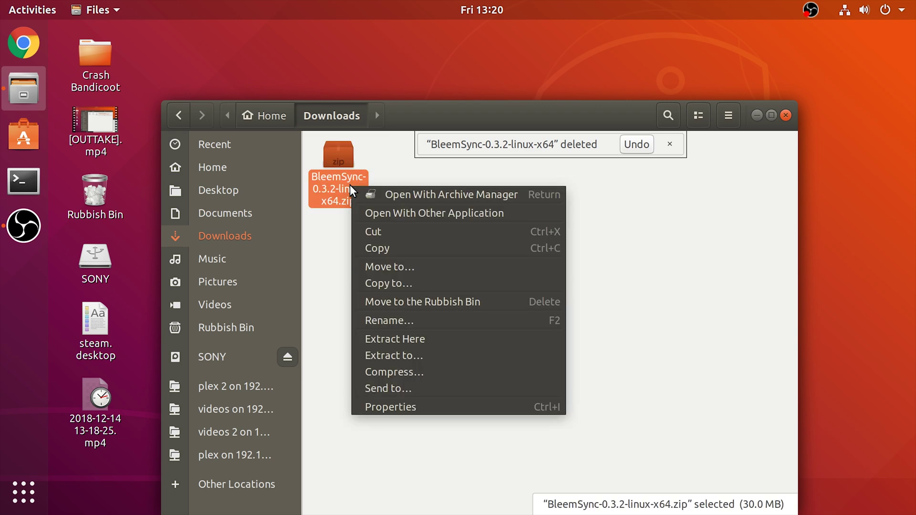
left_click(404, 334)
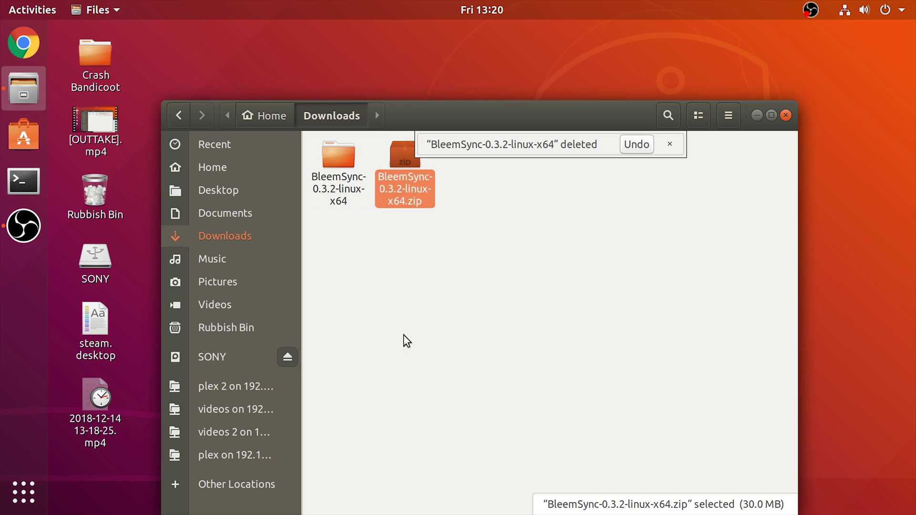
double_click(354, 186)
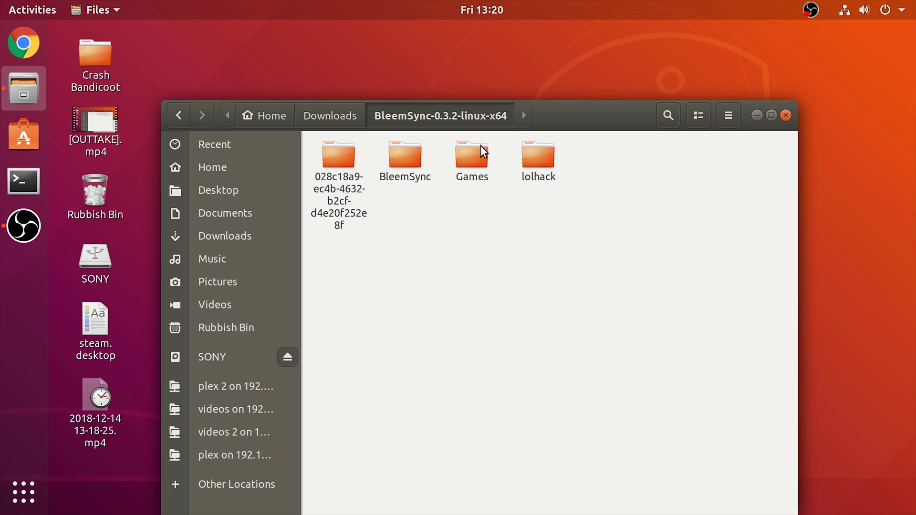
double_click(480, 146)
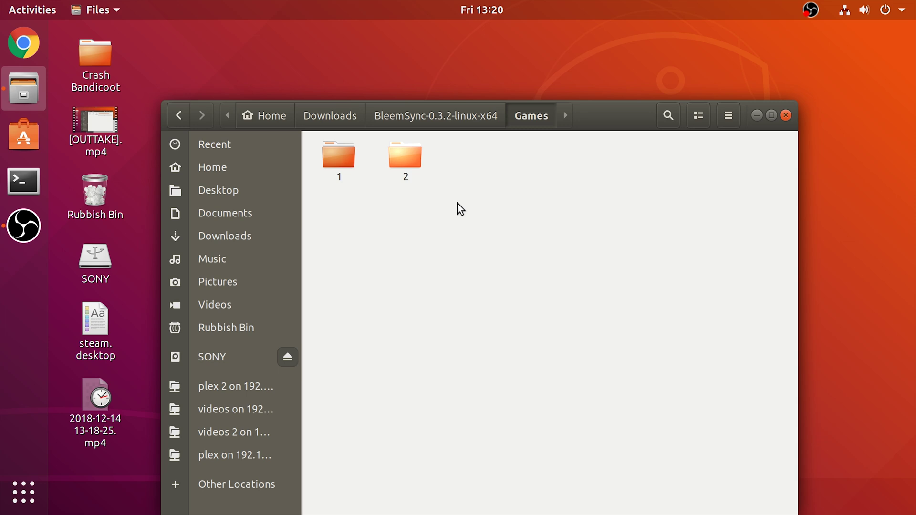
Step: Delete the SLUS sample files from Games/1/GameData, then open the desktop Crash Bandicoot folder
double_click(347, 161)
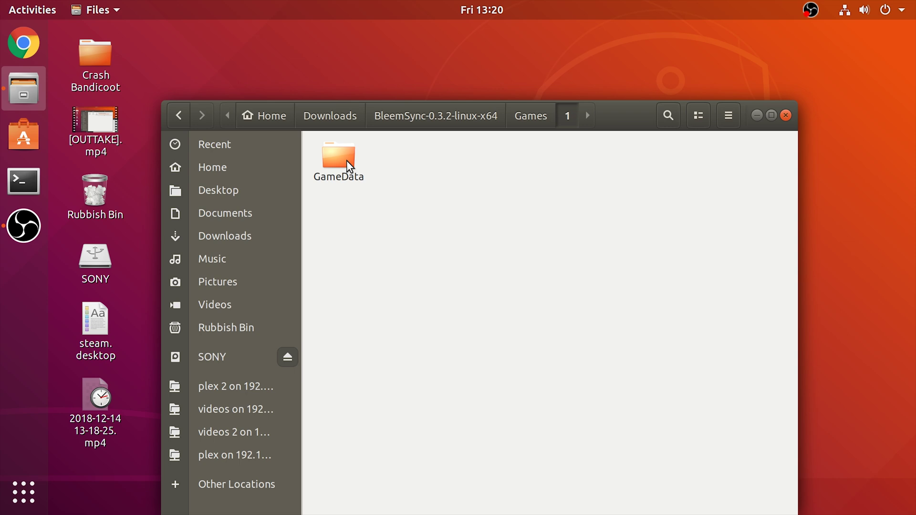
double_click(346, 160)
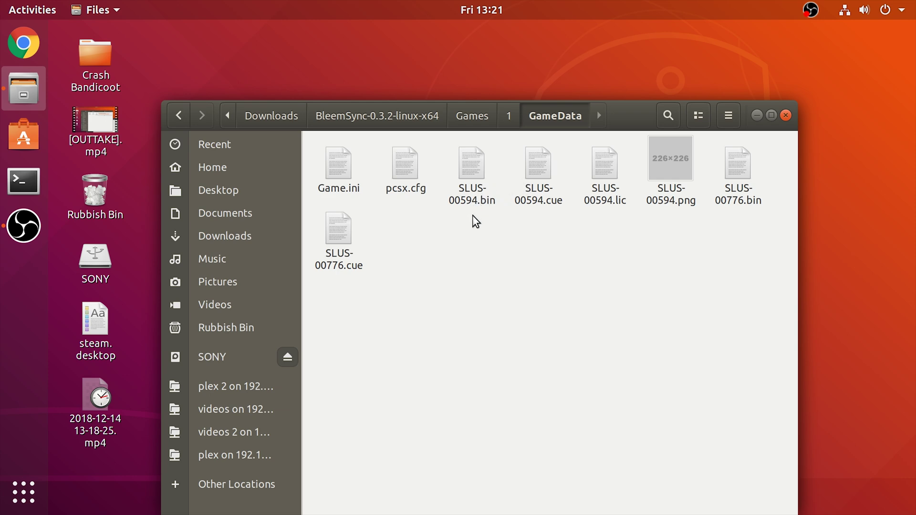
left_click_drag(472, 216, 741, 191)
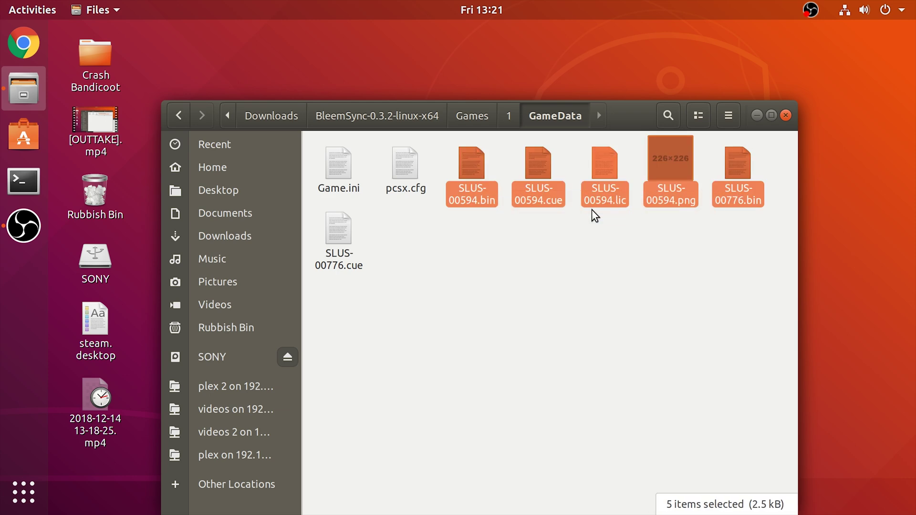
left_click(339, 261)
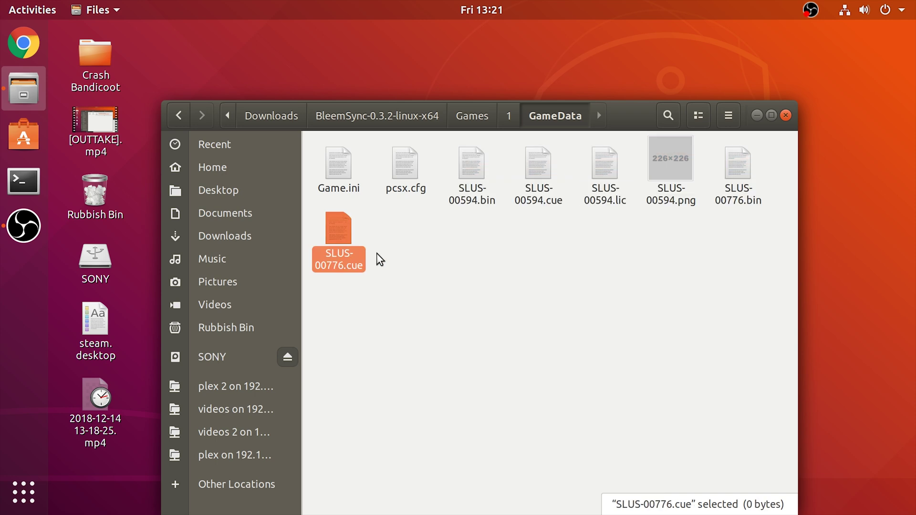
left_click_drag(478, 226, 761, 184)
key("Delete")
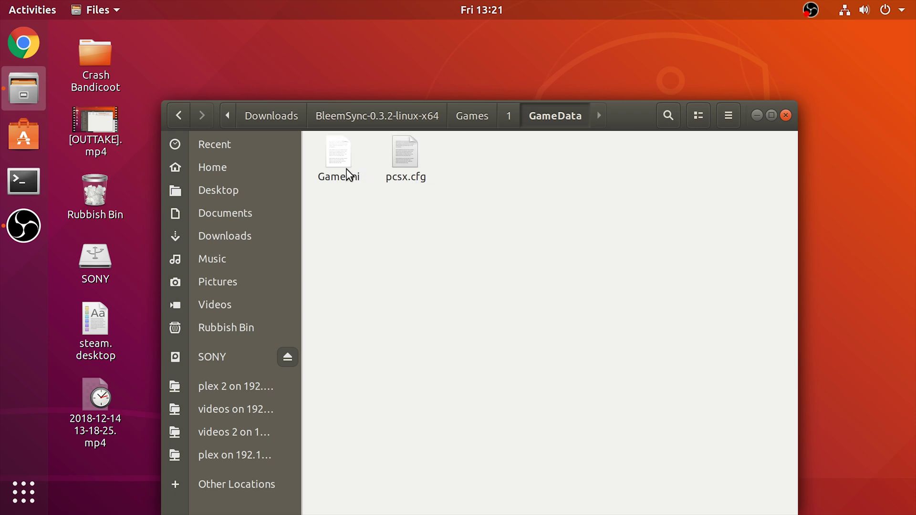
double_click(101, 45)
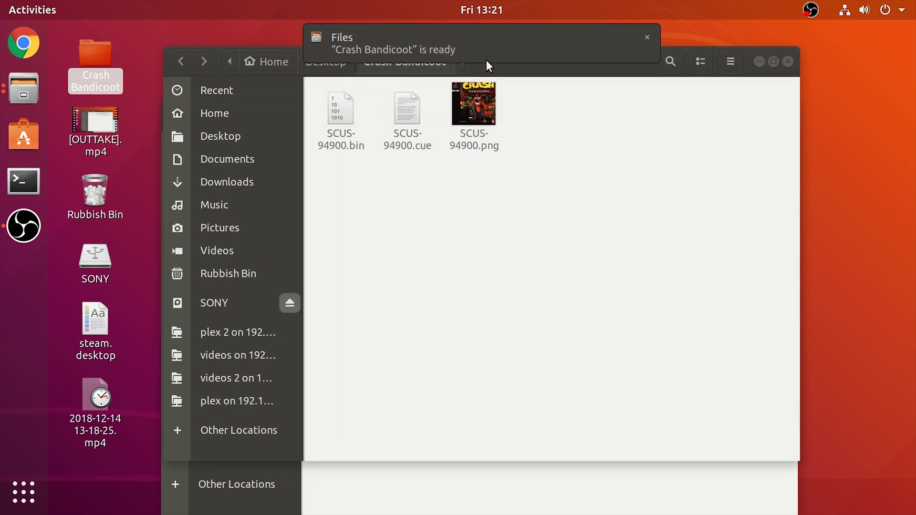
Step: Drag SCUS-94900.bin, .cue and .png from the Crash Bandicoot folder into GameData
left_click_drag(619, 71, 909, 209)
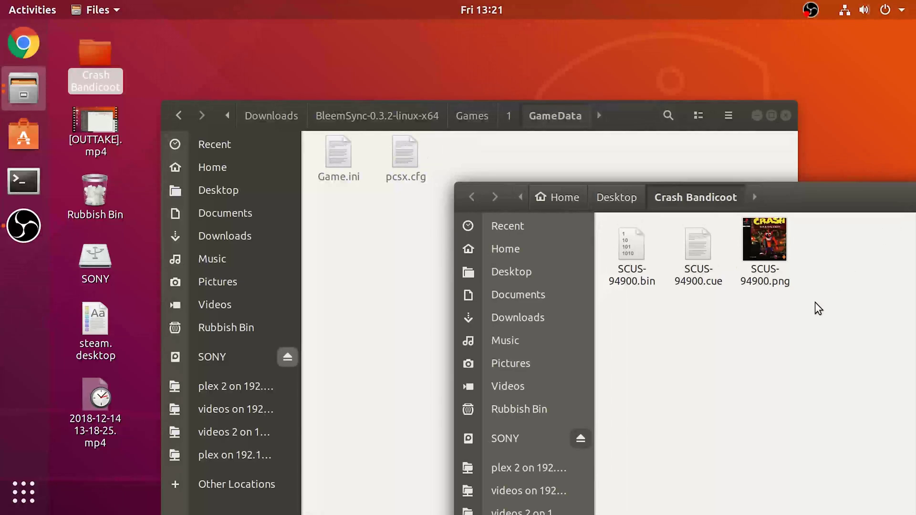
left_click_drag(814, 302, 380, 271)
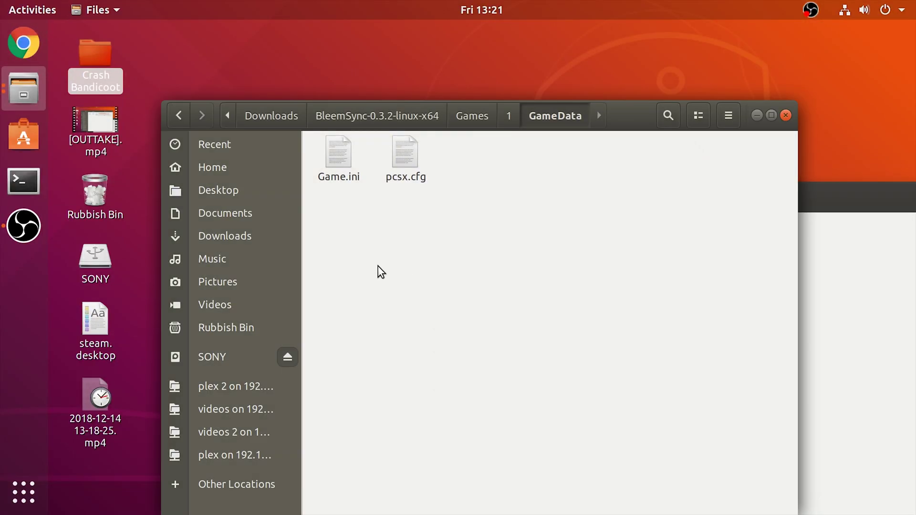
left_click(587, 247)
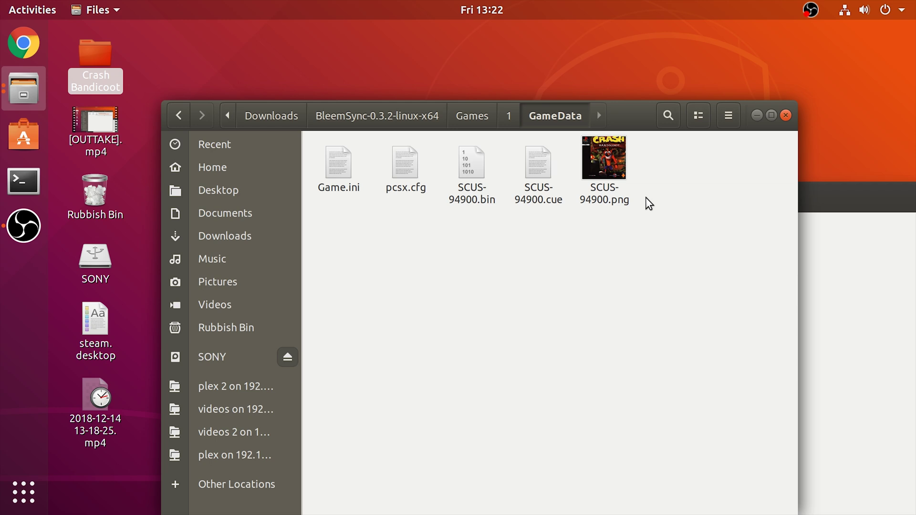
right_click(345, 183)
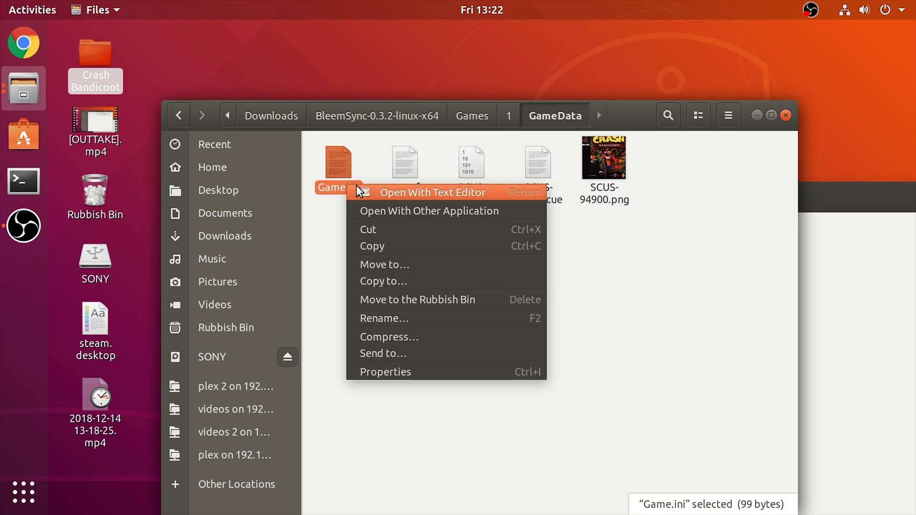
Step: Open Game.ini in Text Editor and change the Discs value to SCUS-94900
left_click(372, 191)
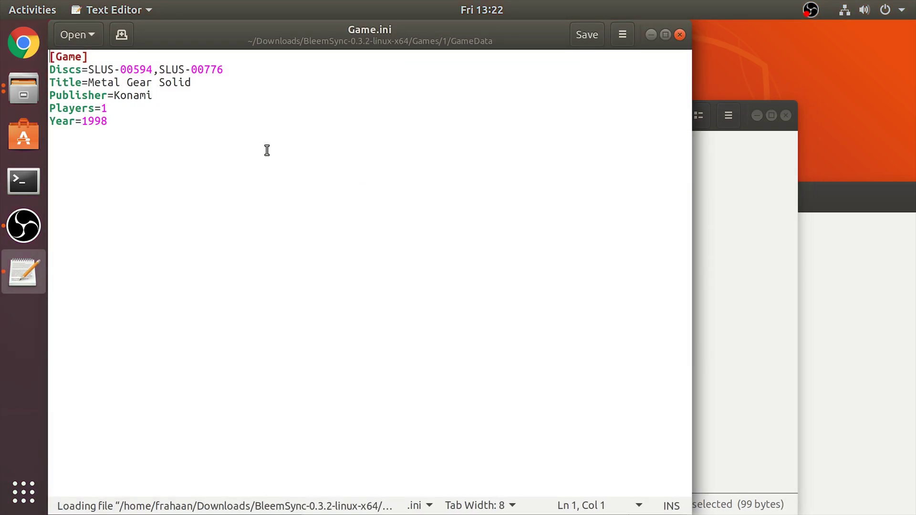
left_click(235, 68)
left_click_drag(234, 68, 90, 72)
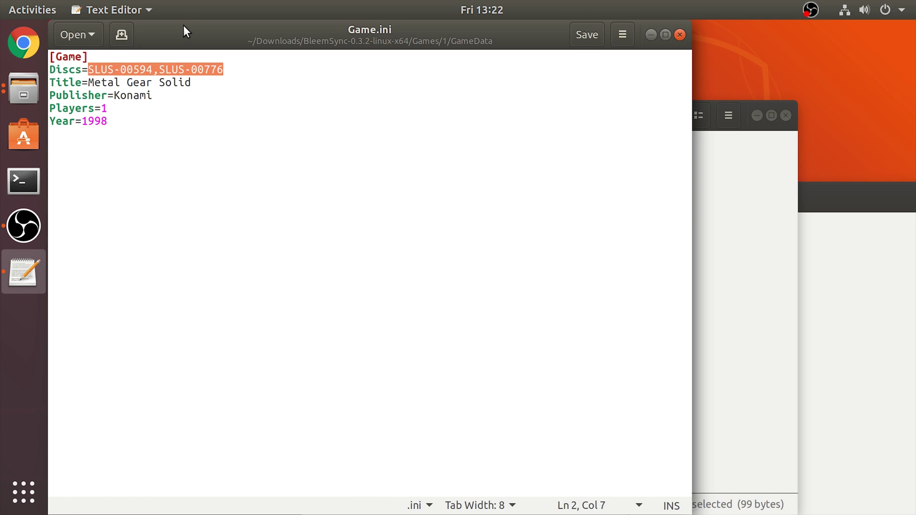
left_click_drag(184, 26, 353, 237)
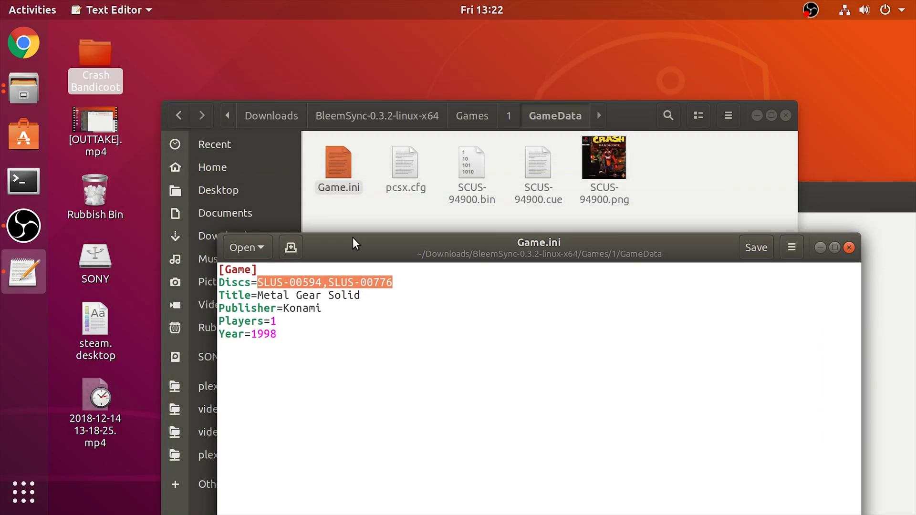
type("SCUS")
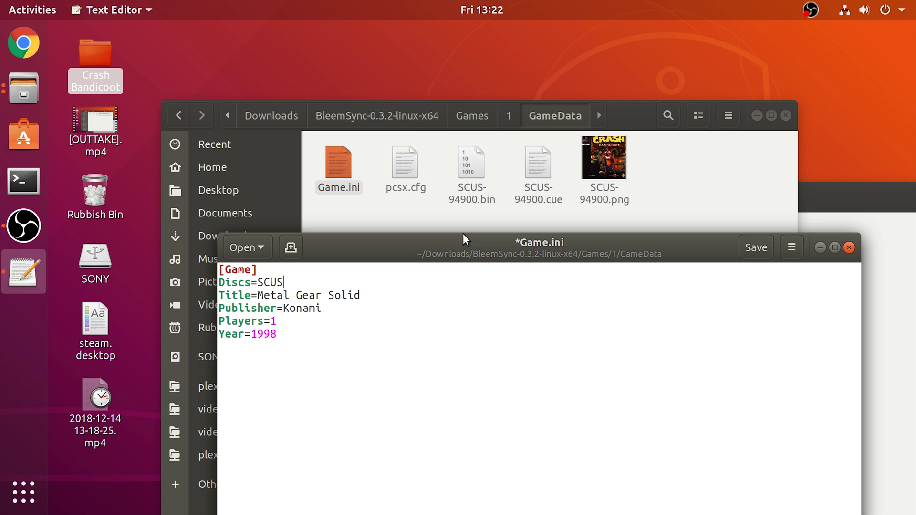
type("-94900,")
Step: Replace the Metal Gear Solid title with Crash Bandicoot
key("Down")
key("Right")
key("End")
key("ctrl+shift+Left")
key("ctrl+shift+Left")
key("ctrl+shift+Left")
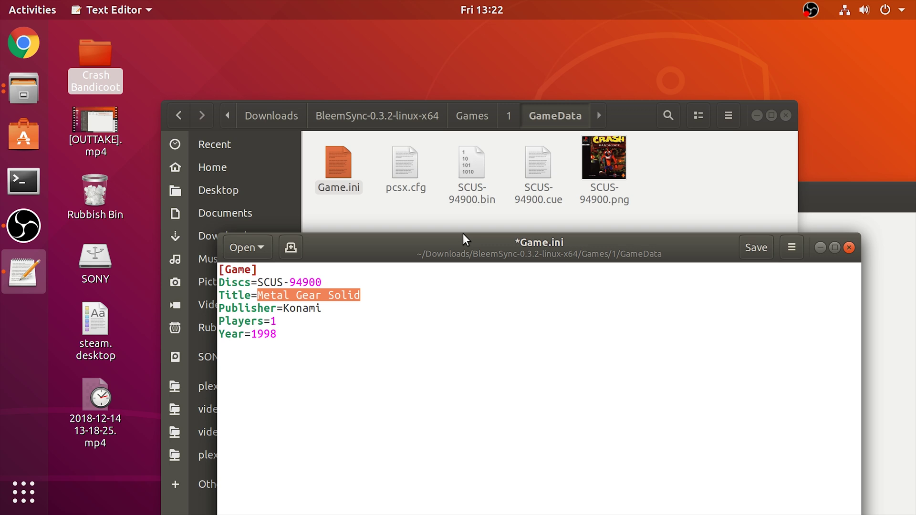
type("Crah")
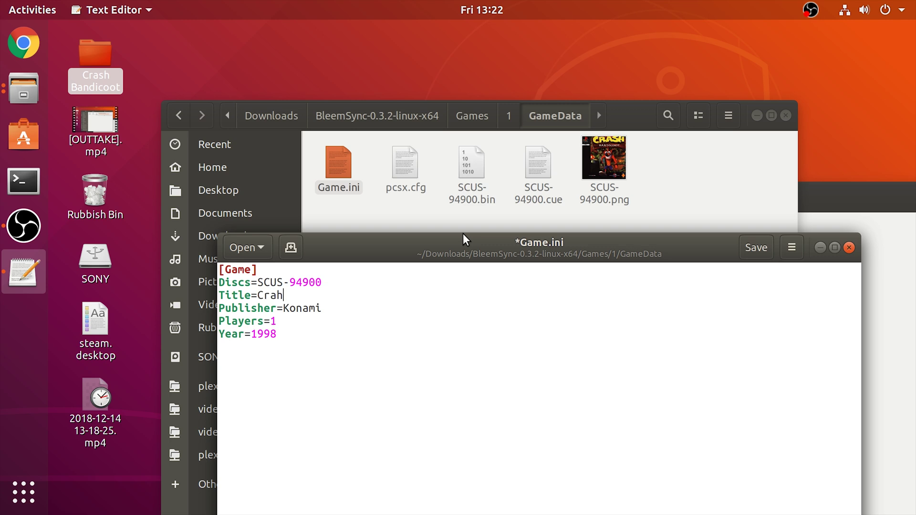
key("BackSpace")
type("sh Bandicoot")
Step: Set Publisher to Naughty Dog and Year to 1996, then save and close Game.ini
key("Down")
key("ctrl+BackSpace")
type("Naughty D")
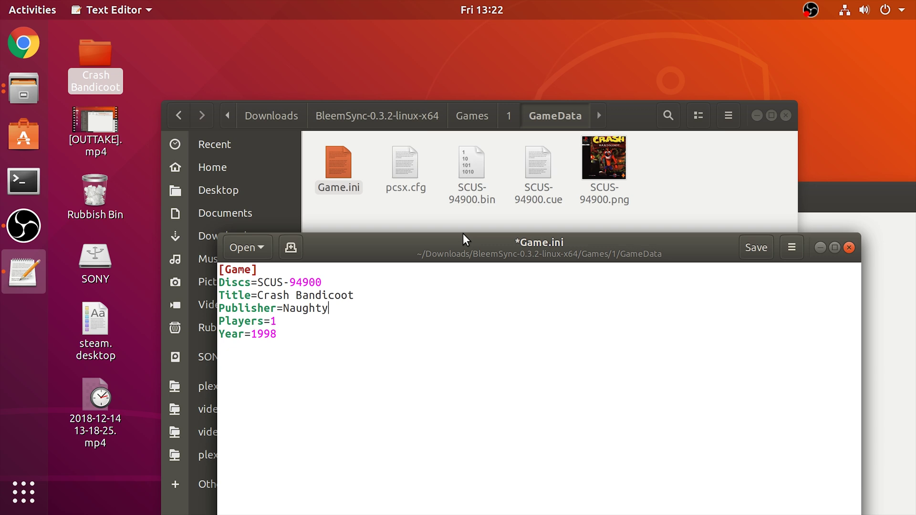
type("og")
key("BackSpace")
type("6")
key("ctrl+s")
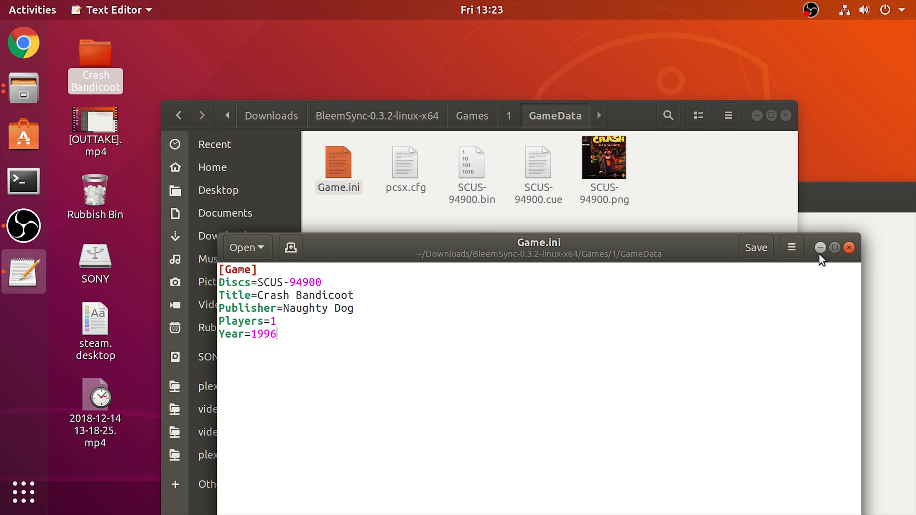
left_click(847, 249)
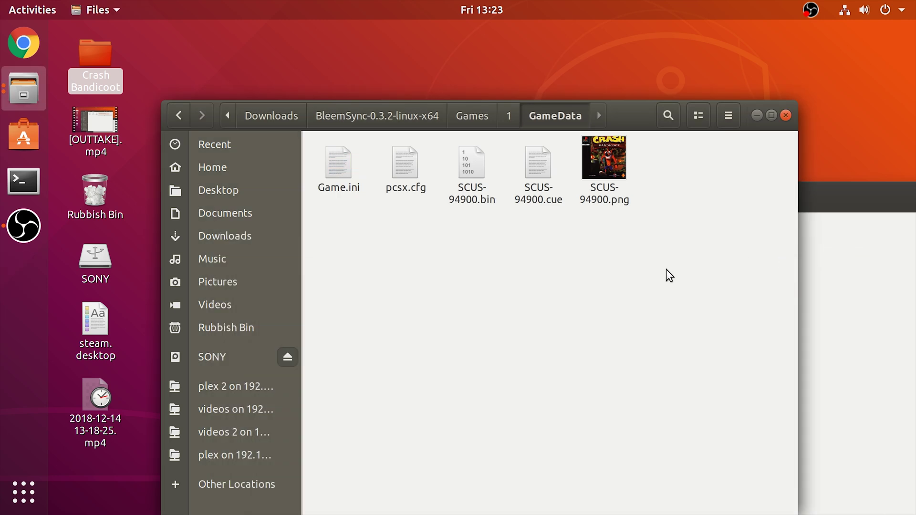
Step: Return to Games/1/GameData and check the three SCUS-94900 files are there
key("alt+Up")
key("alt+Up")
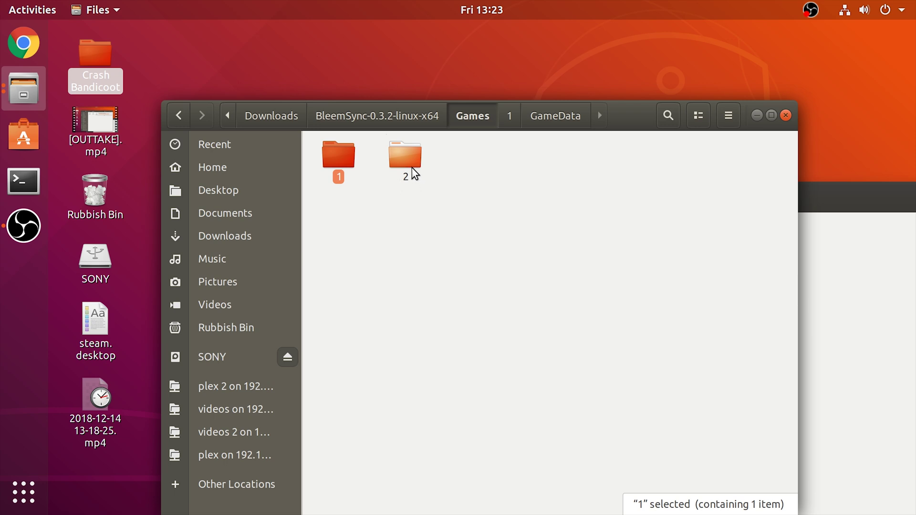
double_click(348, 156)
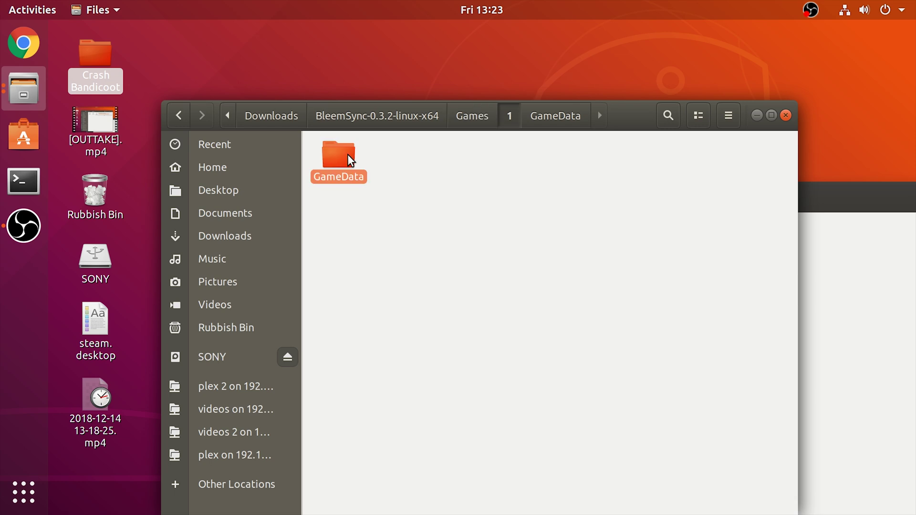
double_click(348, 155)
left_click(479, 164)
left_click(524, 165)
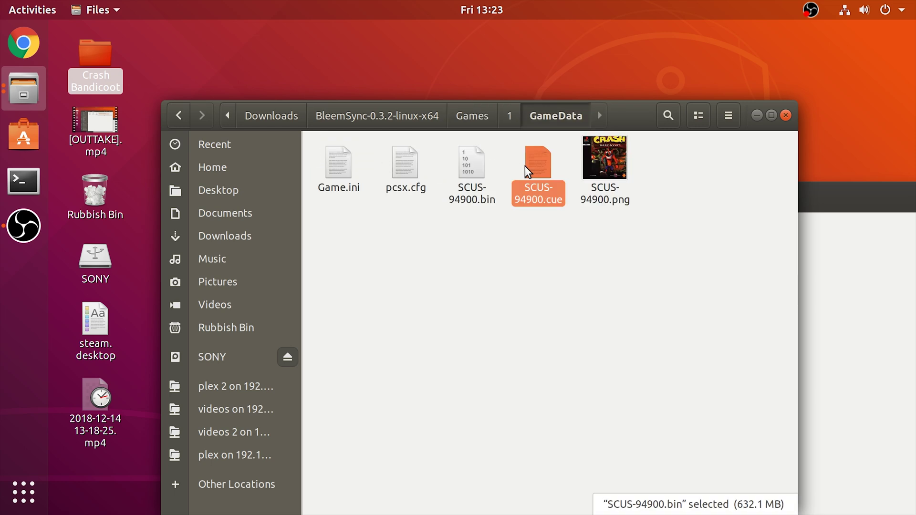
left_click(596, 171)
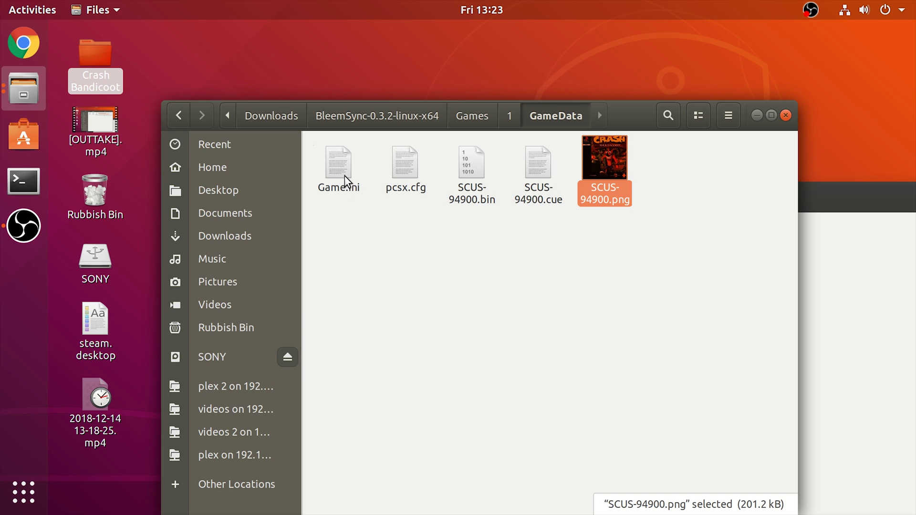
Step: Go to BleemSync-0.3.2-linux-x64 and open the inner BleemSync program folder
left_click(179, 116)
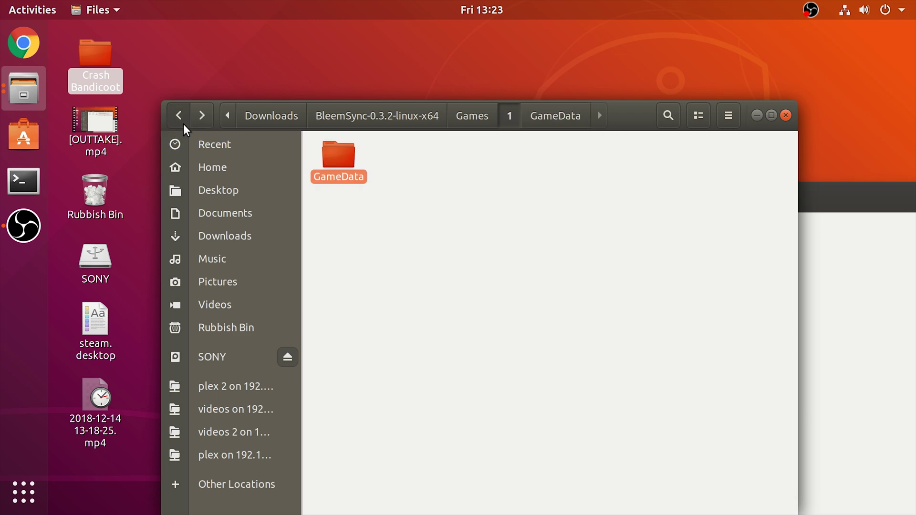
left_click(180, 116)
left_click(179, 116)
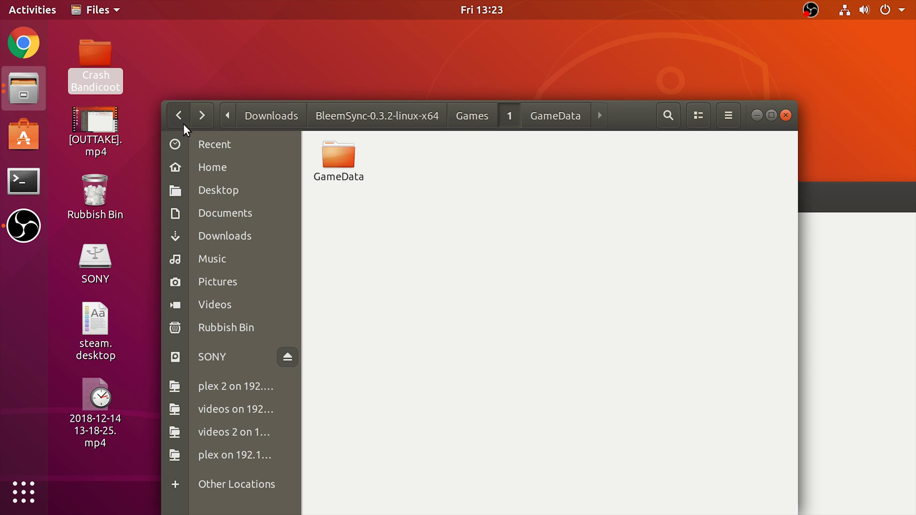
left_click(192, 125)
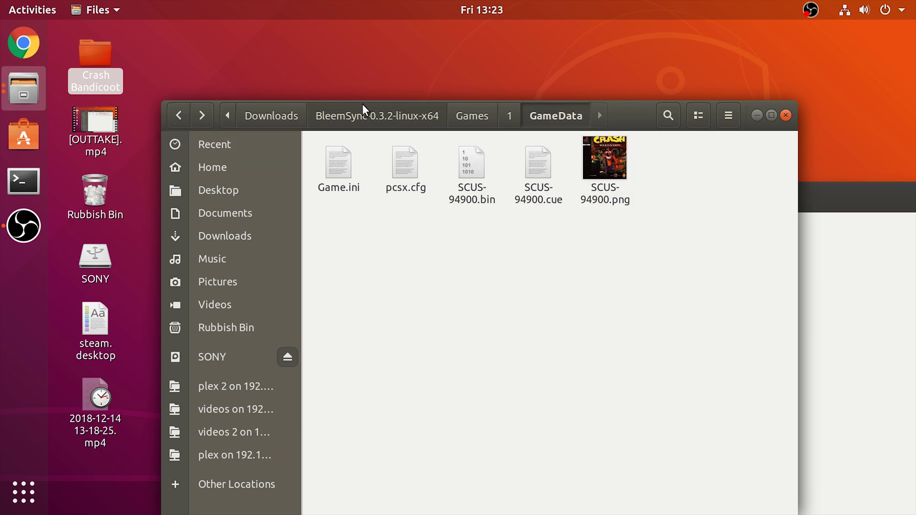
left_click(336, 115)
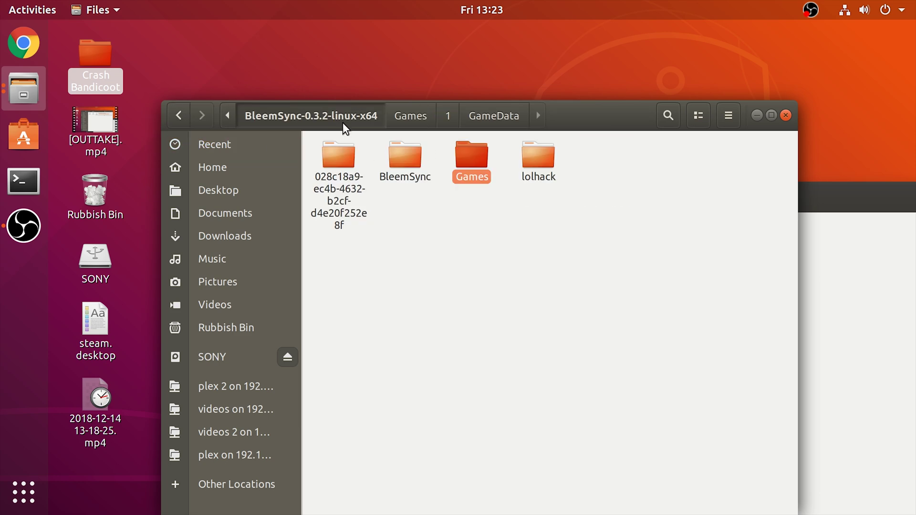
double_click(388, 145)
Step: Open a terminal and cd into the BleemSync folder using its dragged-in path
left_click(344, 157)
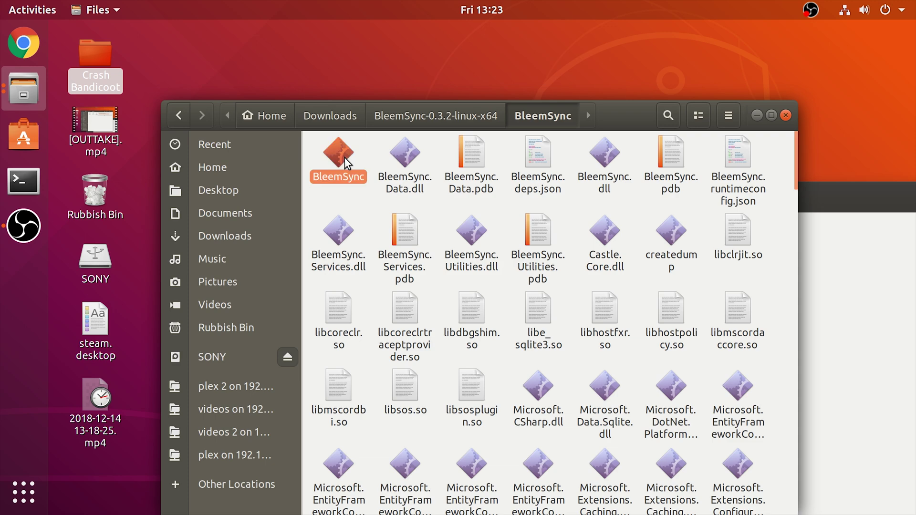
left_click(27, 186)
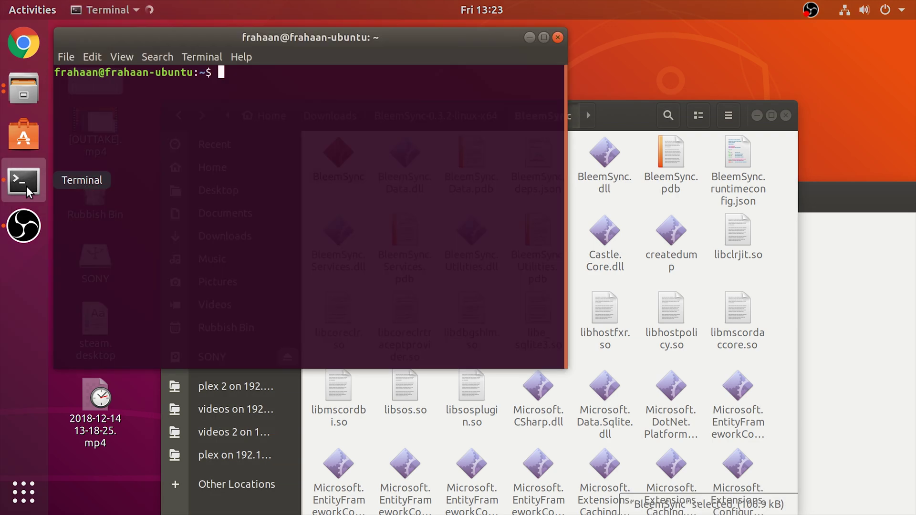
left_click(637, 121)
left_click(471, 125)
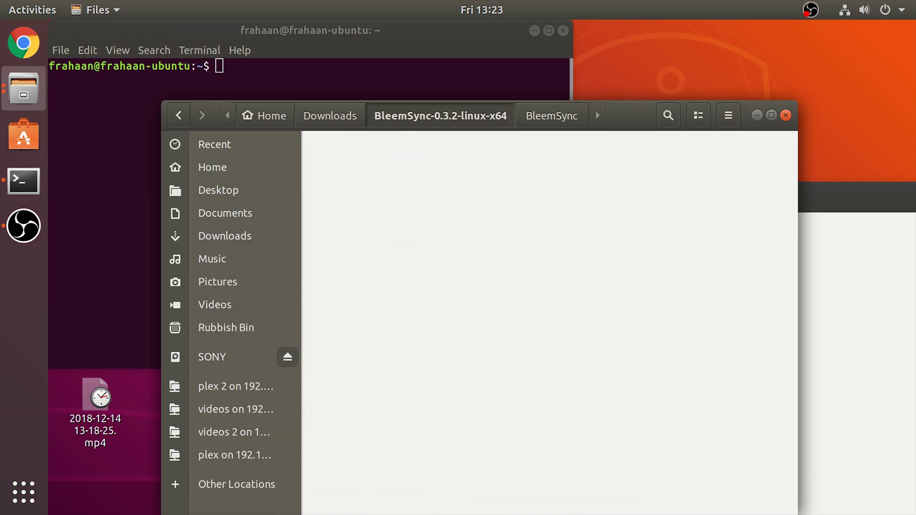
left_click(129, 169)
type("cd")
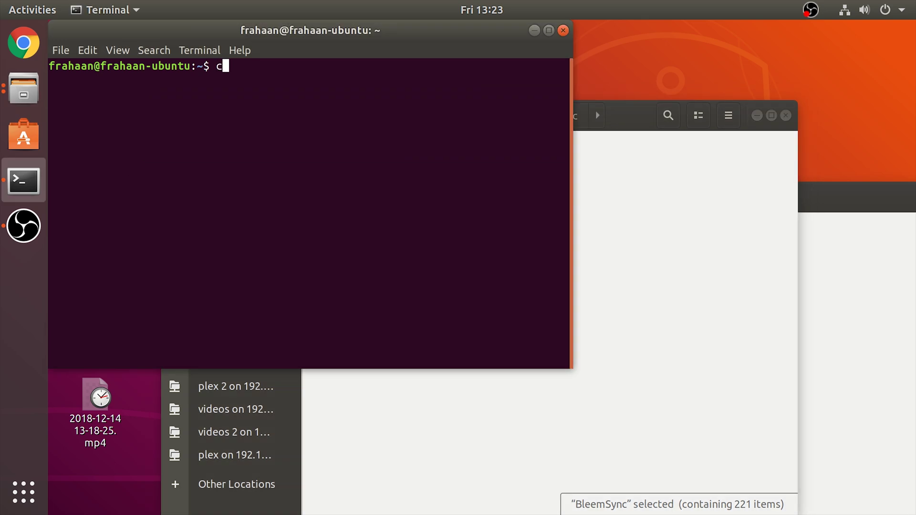
left_click(591, 245)
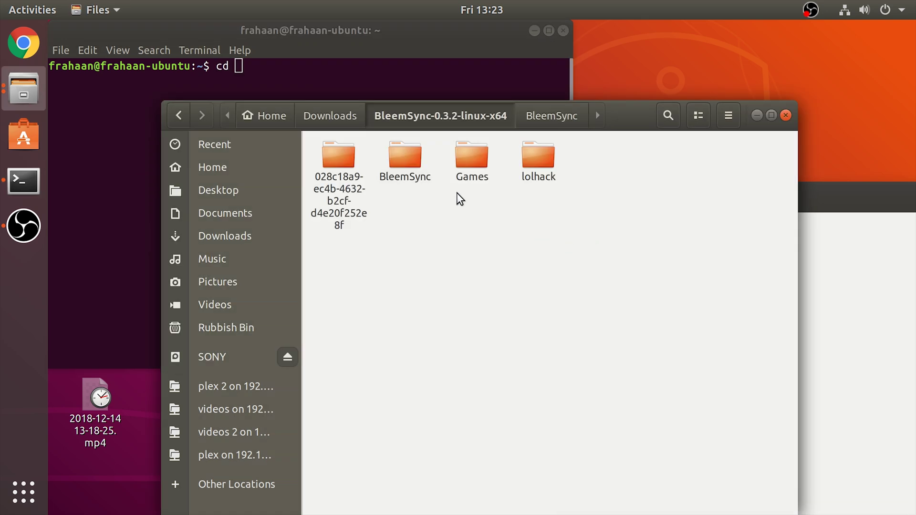
left_click_drag(413, 177, 404, 79)
left_click(404, 81)
key("Return")
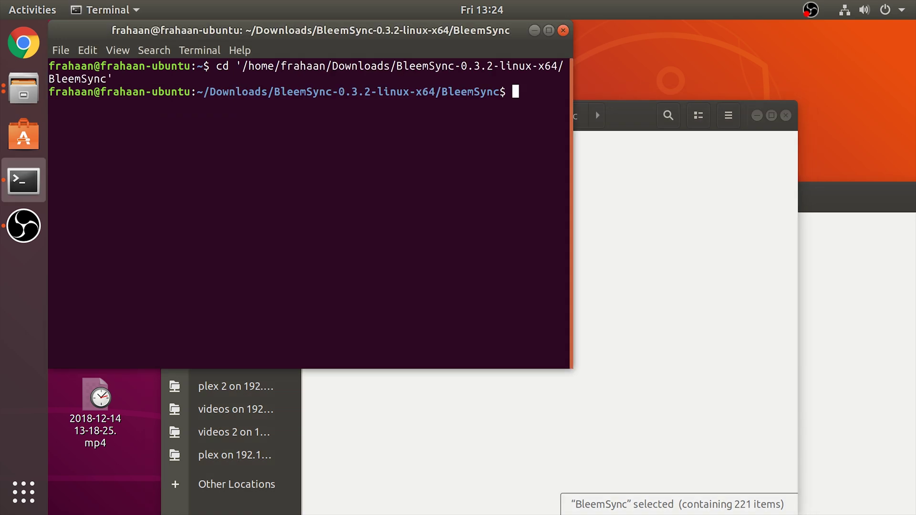
Step: Run sudo ./BleemSync and enter the administrator password
type("sudo ")
type("Ble")
key("BackSpace")
key("BackSpace")
key("BackSpace")
type("./BleemSync")
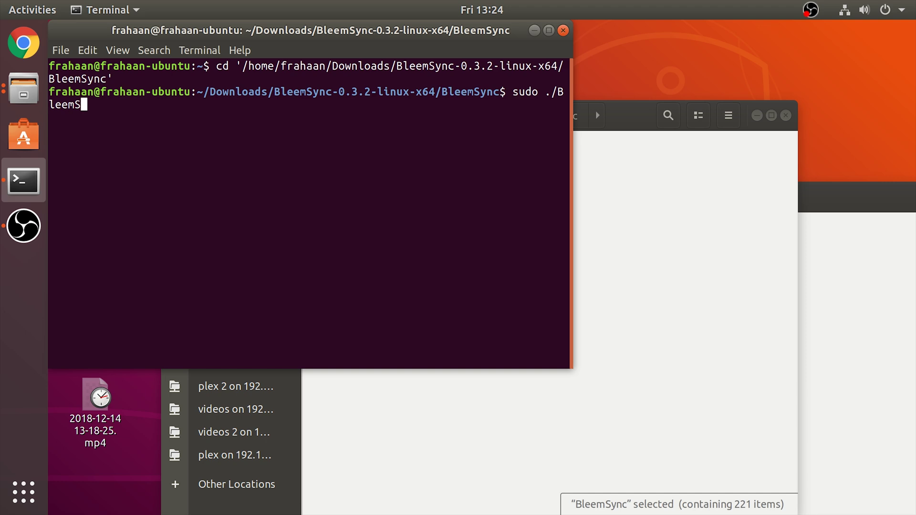
left_click(686, 196)
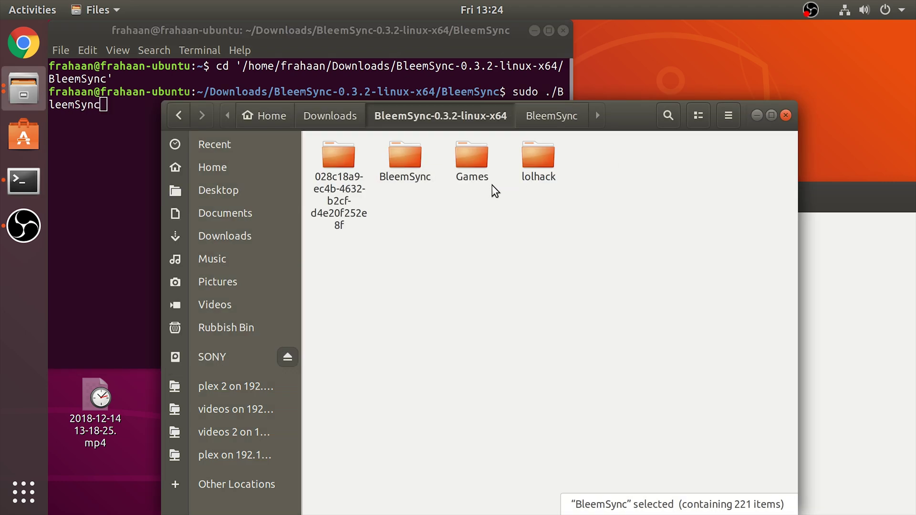
double_click(395, 159)
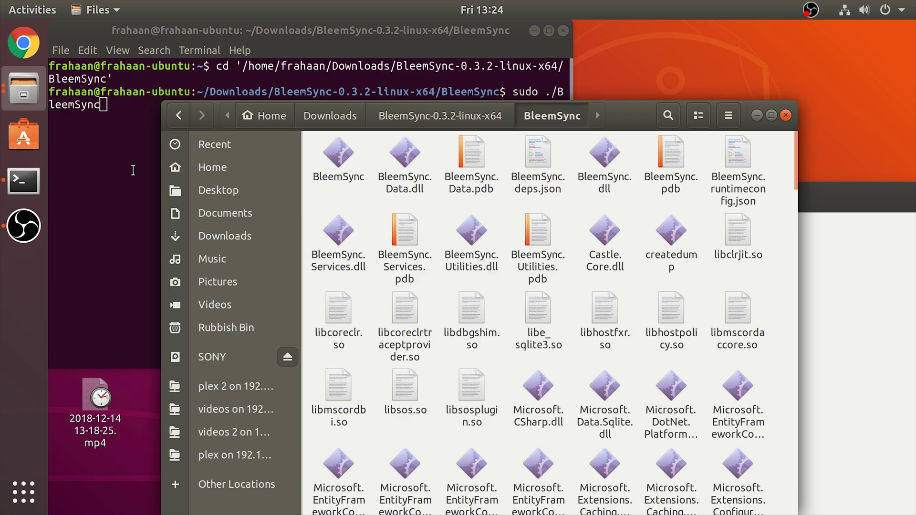
left_click(133, 171)
key("Return")
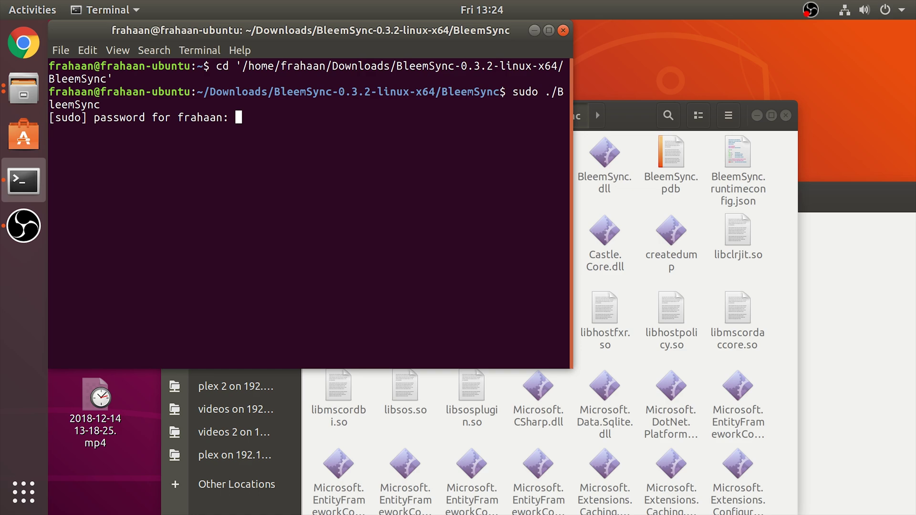
key("Return")
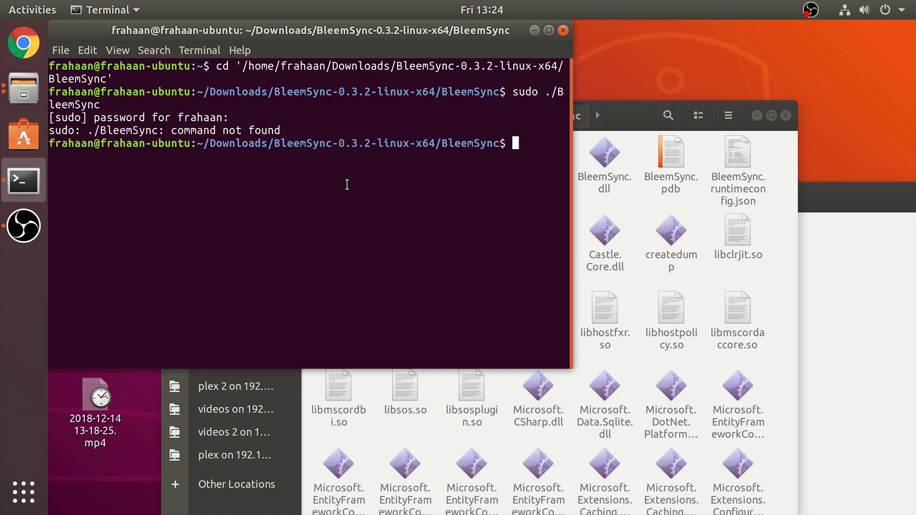
Step: Rearrange the Files and Terminal windows and select the BleemSync program file
left_click(636, 204)
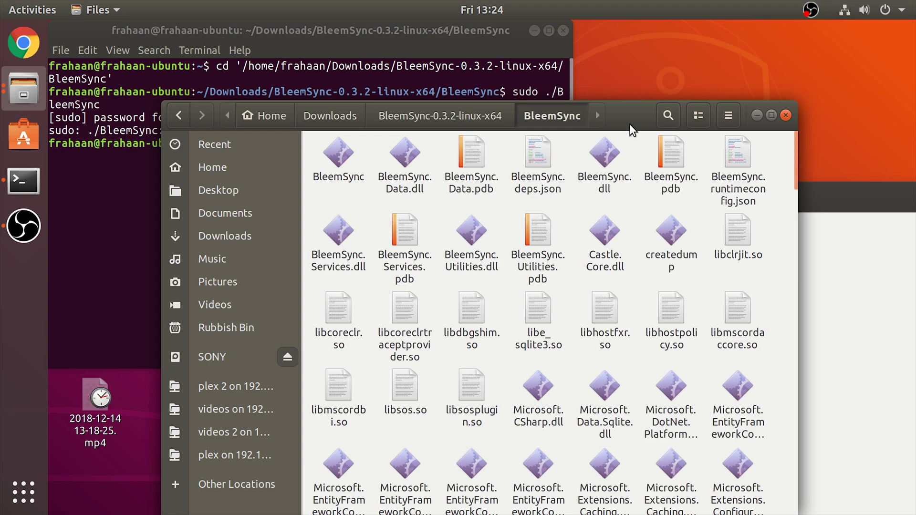
left_click_drag(630, 124, 695, 223)
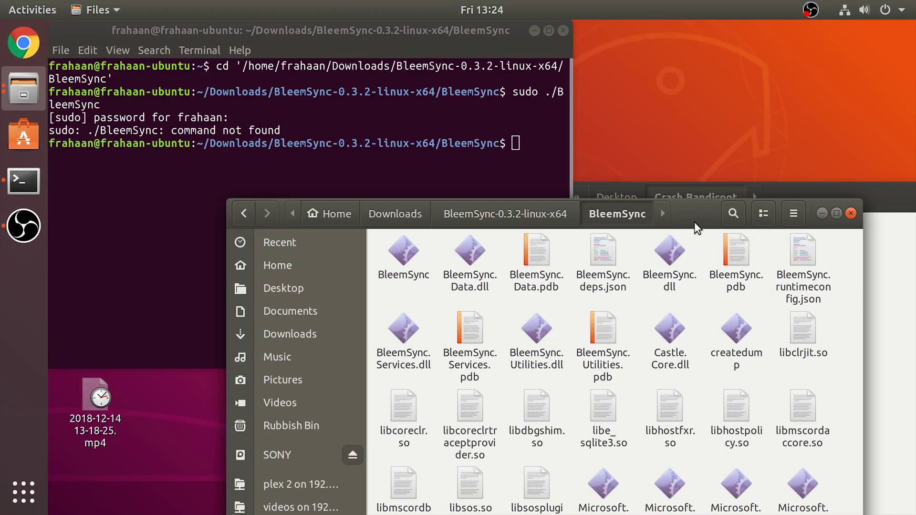
left_click(414, 172)
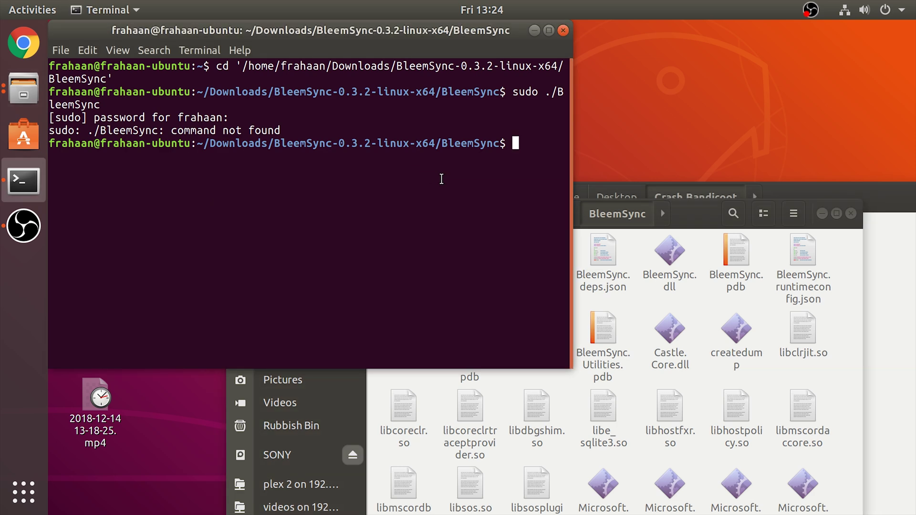
left_click(592, 252)
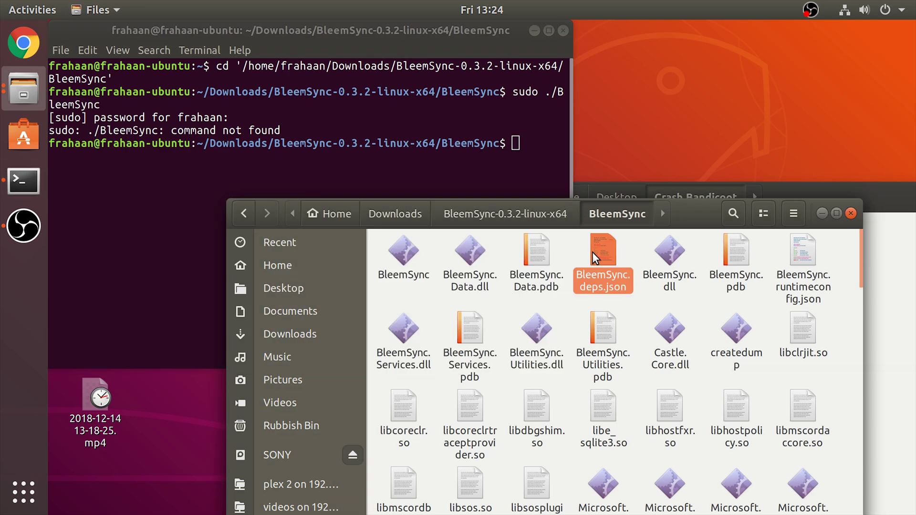
left_click(400, 252)
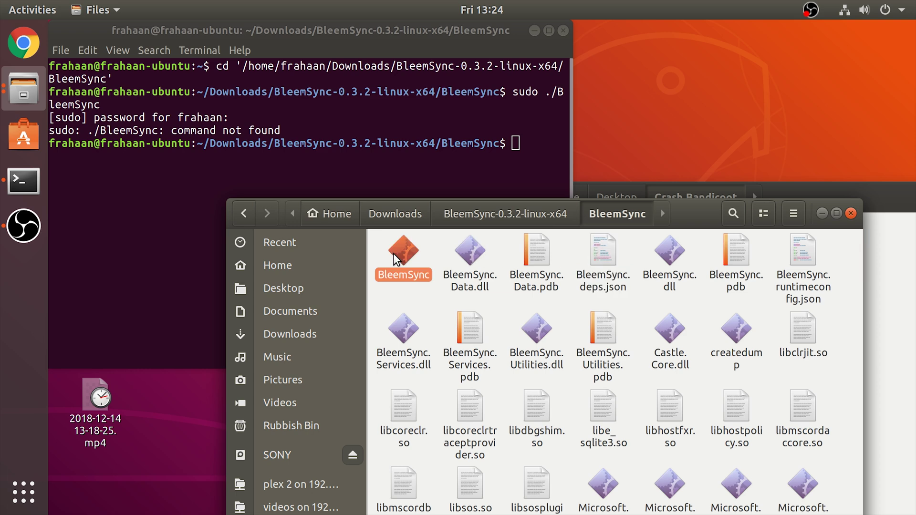
left_click(184, 238)
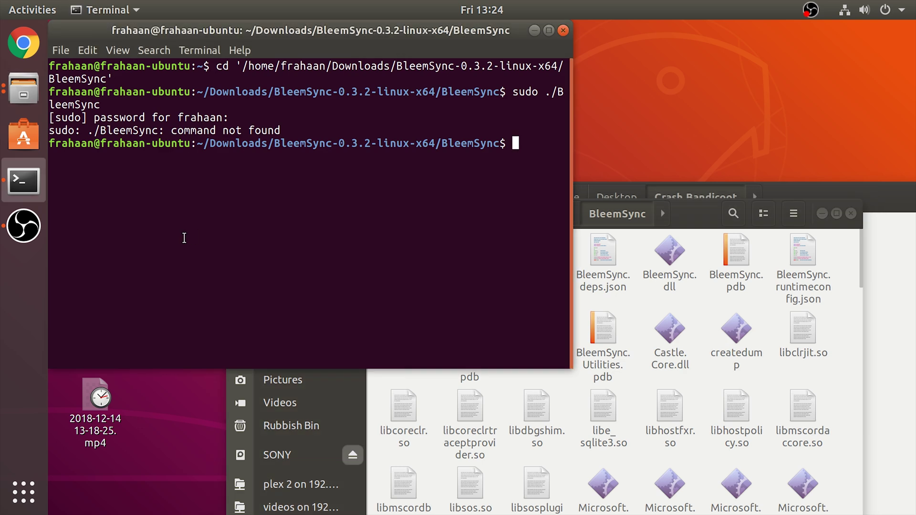
Step: Rerun the previous command as sudo BleemSync, without the ./ prefix
key("Up")
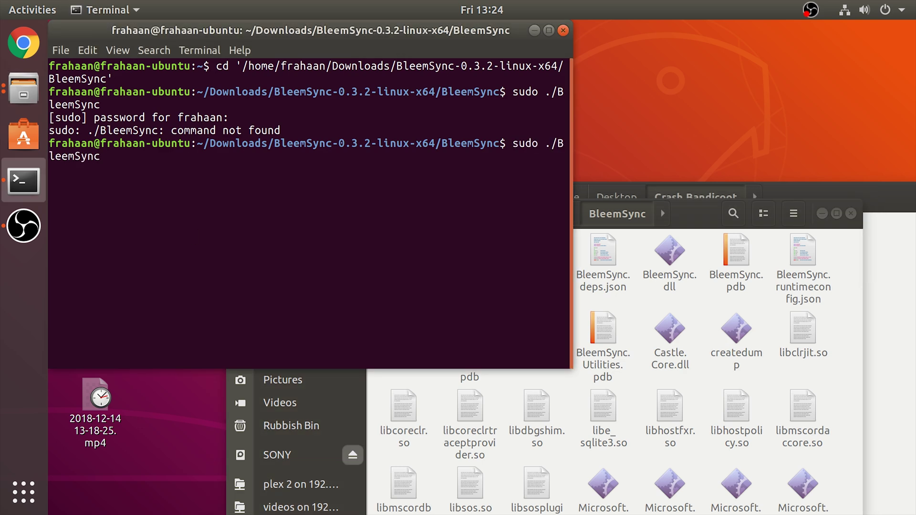
key("Left")
key("Left")
key("Left")
key("Left")
key("Left")
key("Left")
key("Left")
key("Left")
key("BackSpace")
key("BackSpace")
key("BackSpace")
type("B")
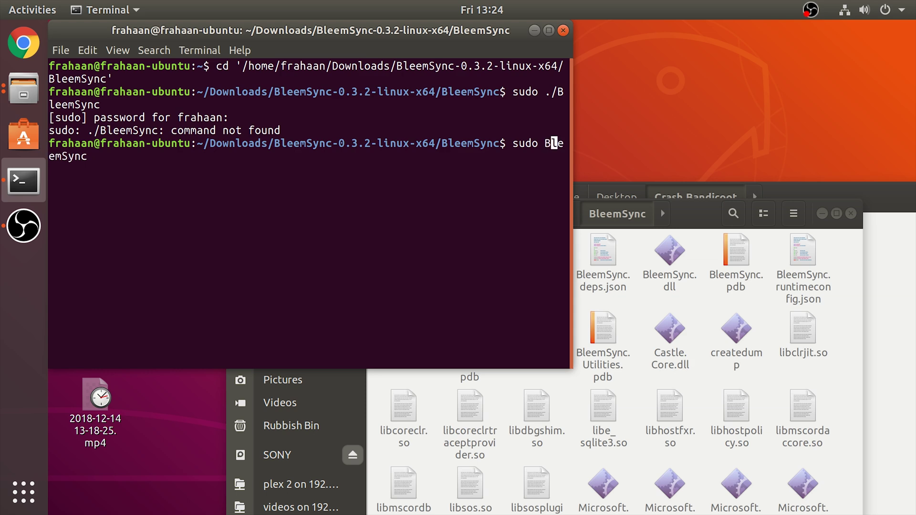
key("Return")
left_click(637, 262)
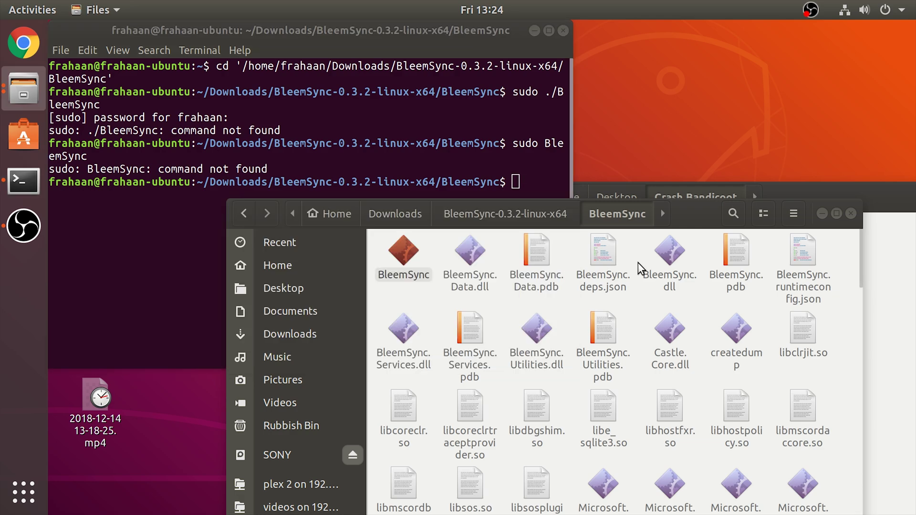
right_click(420, 257)
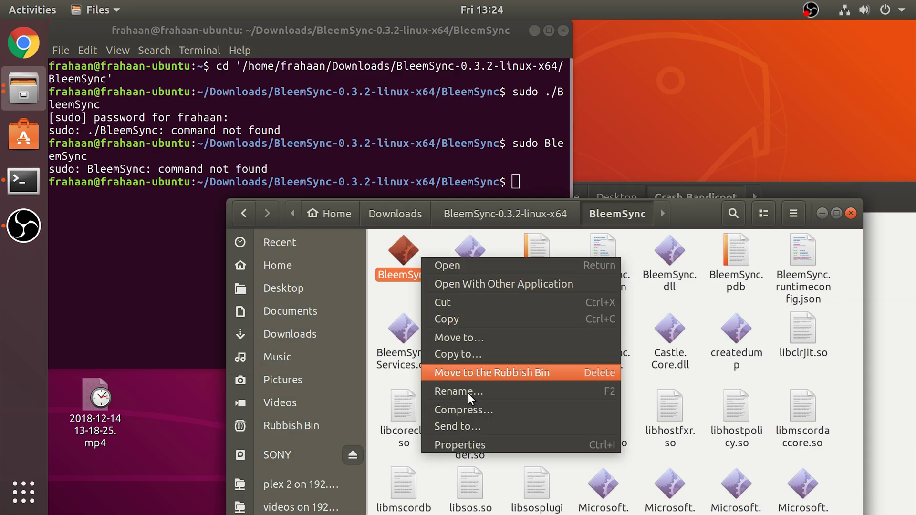
Step: Tick Allow executing file as program in the BleemSync file's Permissions properties
left_click(466, 442)
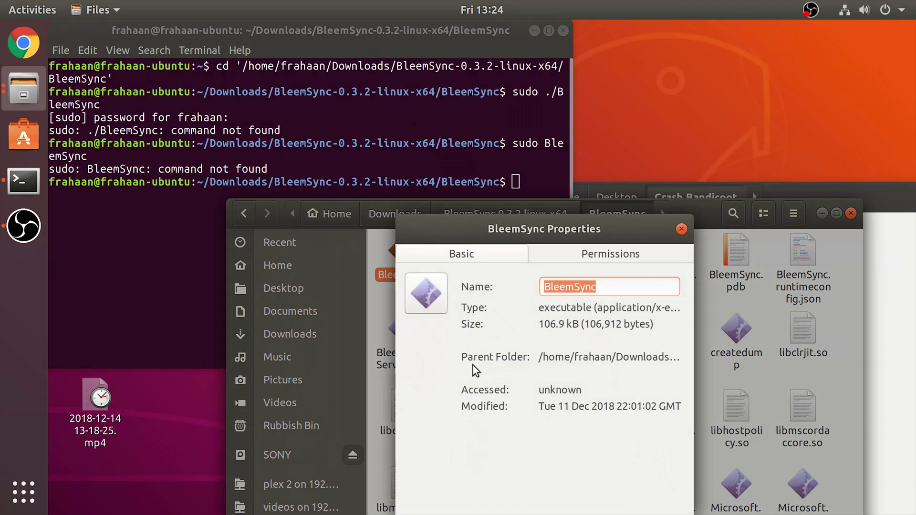
left_click(607, 260)
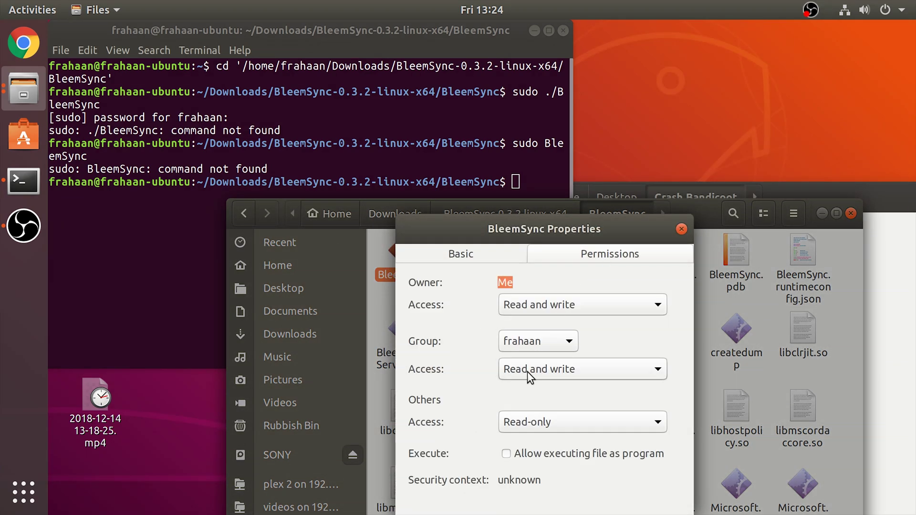
left_click(504, 454)
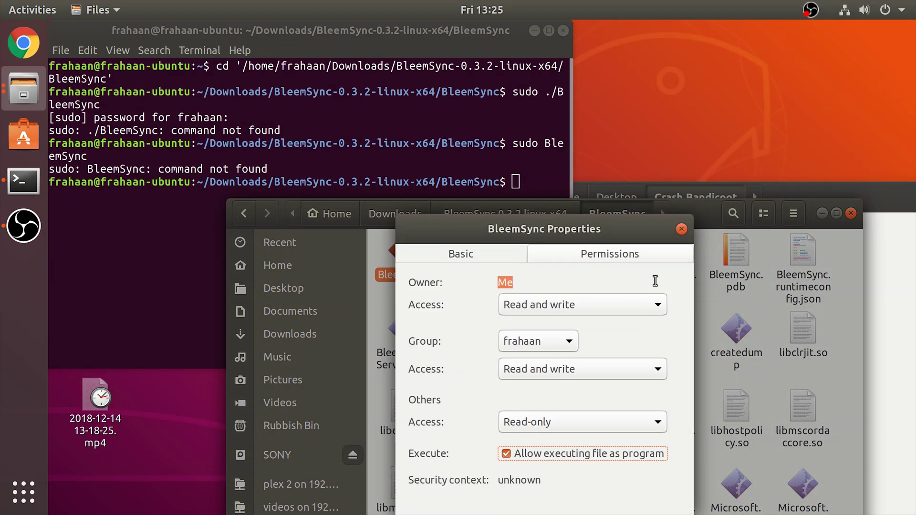
left_click(681, 229)
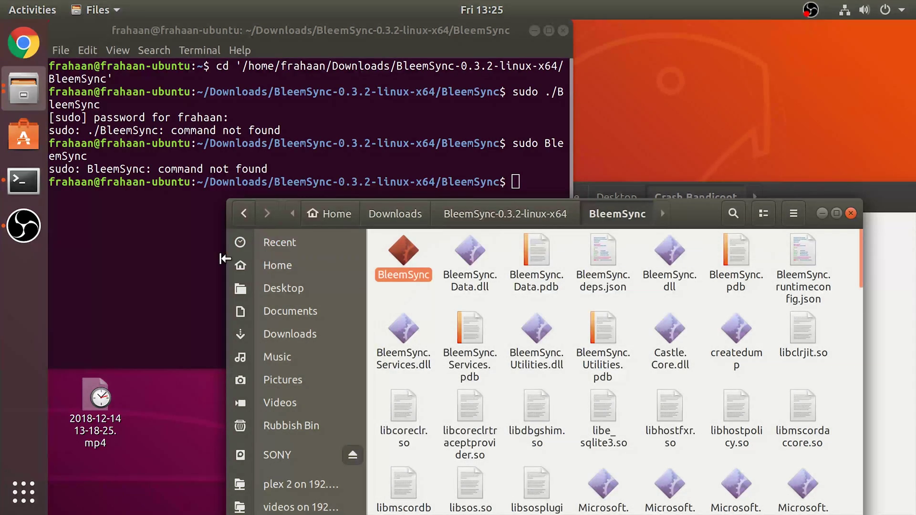
left_click(164, 260)
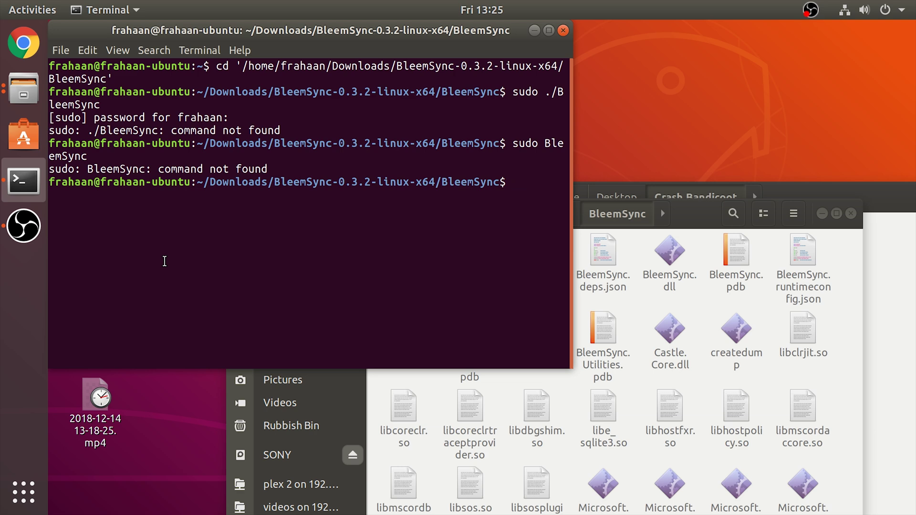
Step: Rerun sudo ./BleemSync so it inserts Crash Bandicoot and Tony Hawk's Pro Skater 2
key("Up")
key("Up")
key("Return")
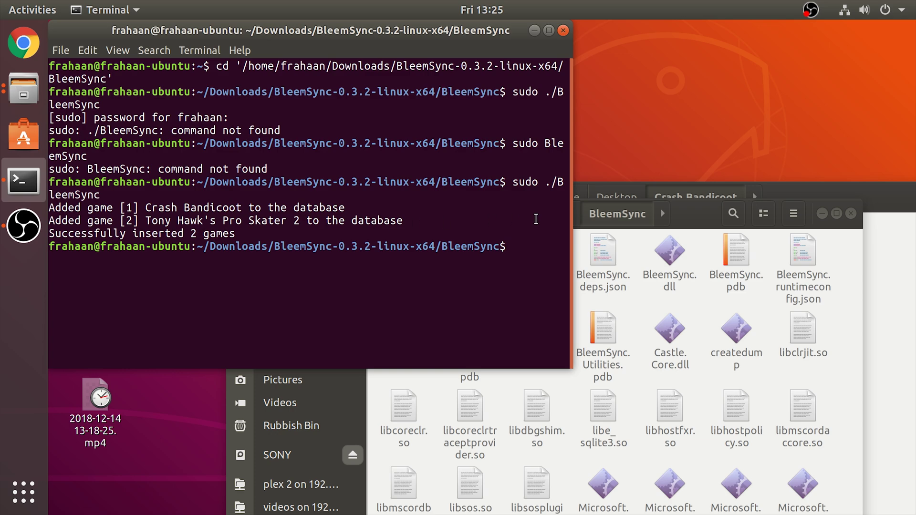
Step: Close Terminal and look inside the BleemSync-0.3.2-linux-x64 package's System/Databases folder
left_click(560, 32)
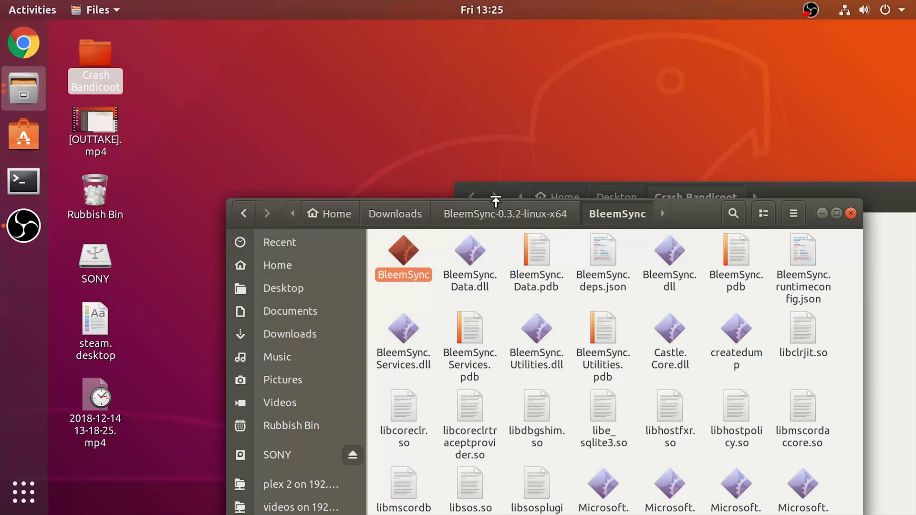
left_click(396, 213)
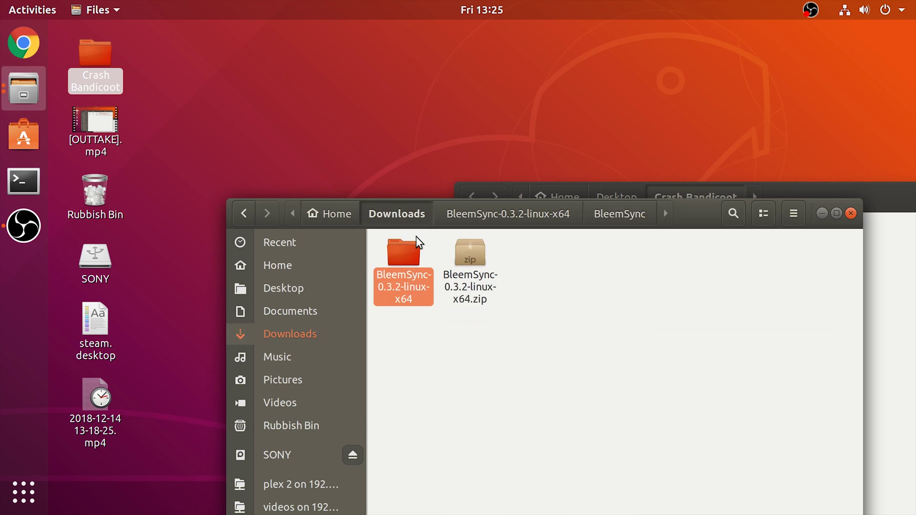
double_click(414, 247)
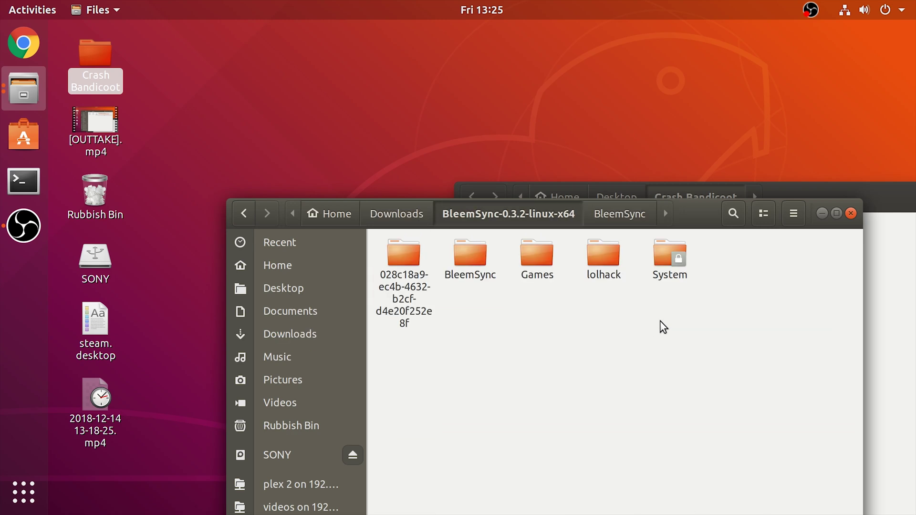
left_click_drag(543, 285, 541, 279)
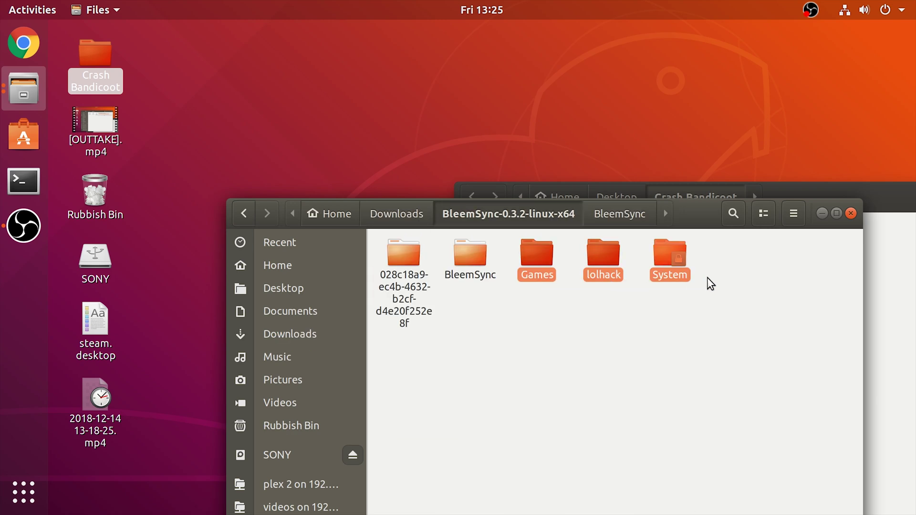
left_click(689, 270)
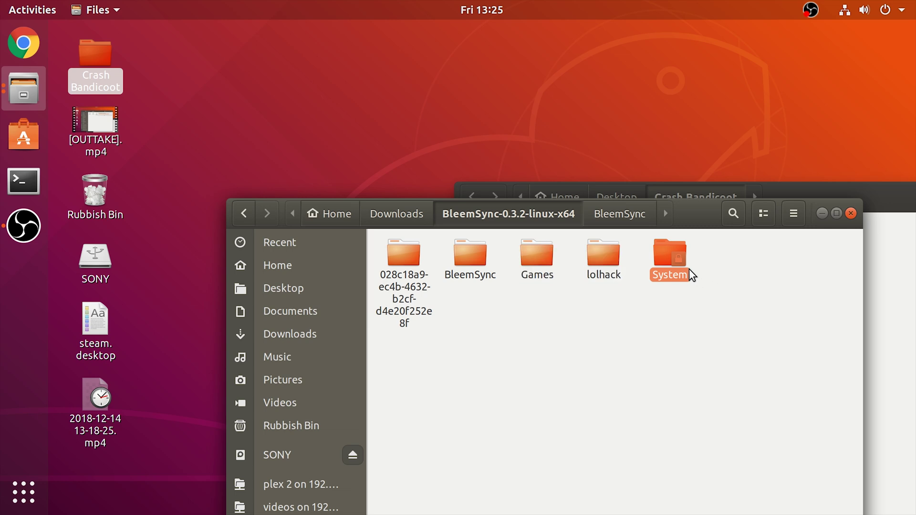
double_click(690, 270)
double_click(394, 260)
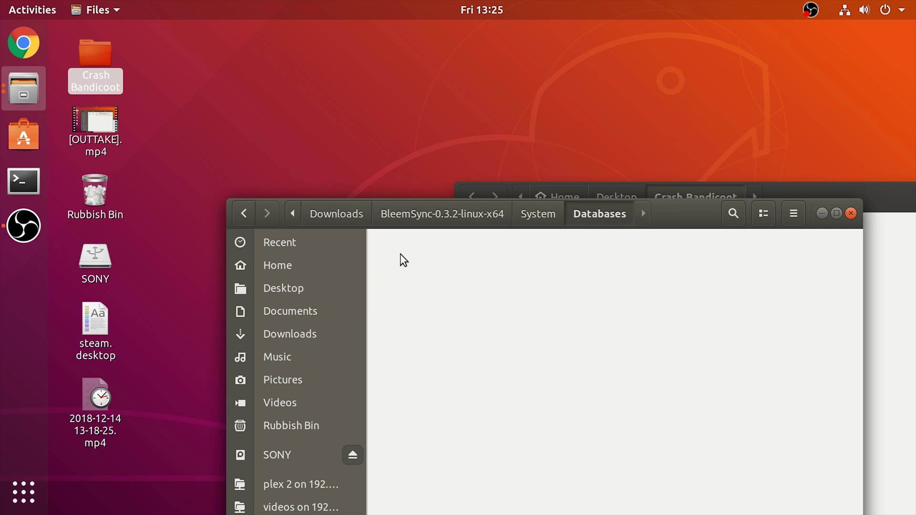
Step: Select all five BleemSync package folders and open the SONY drive in a new window
left_click(235, 217)
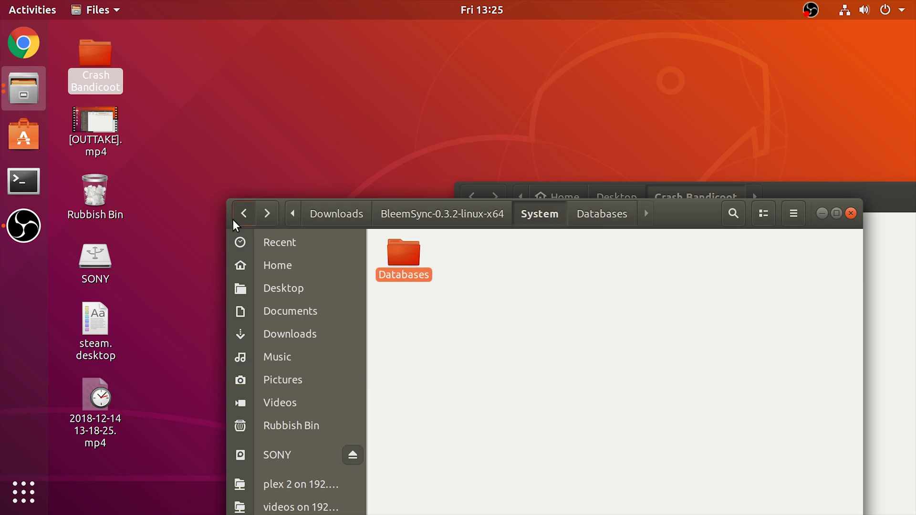
left_click(235, 217)
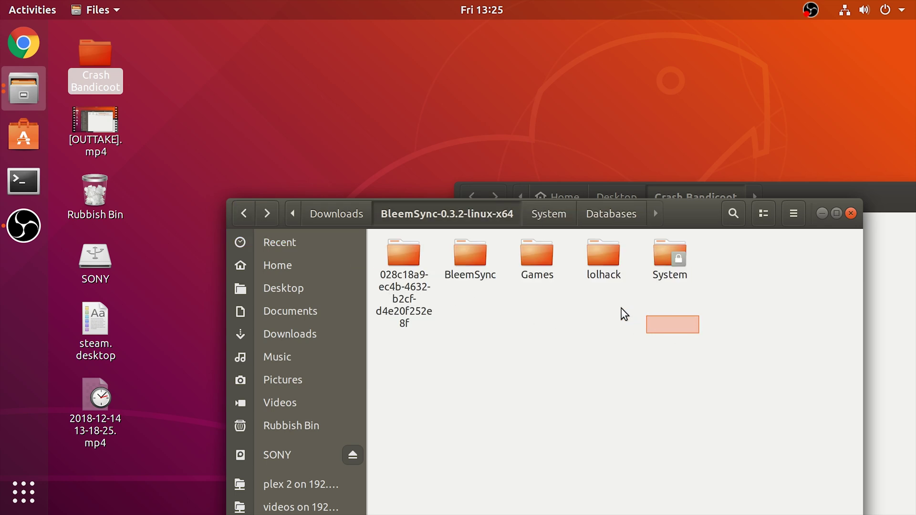
left_click_drag(621, 308, 409, 267)
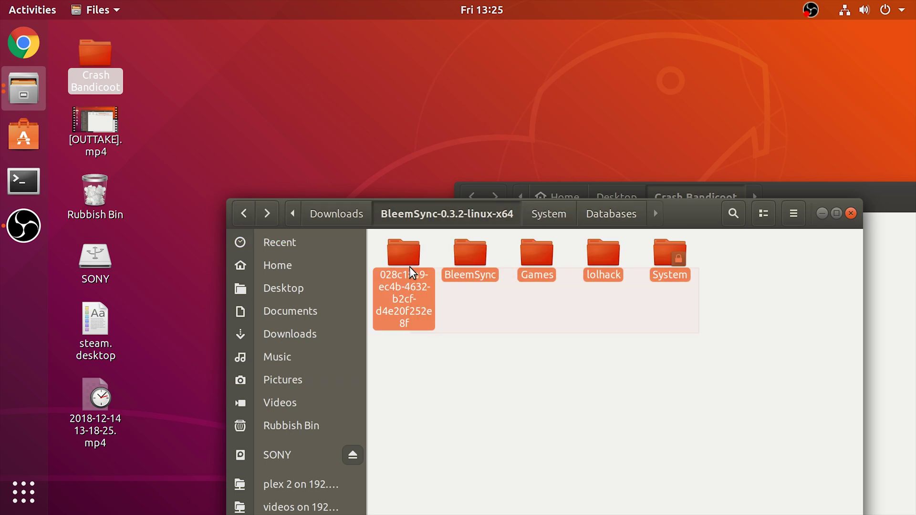
double_click(96, 259)
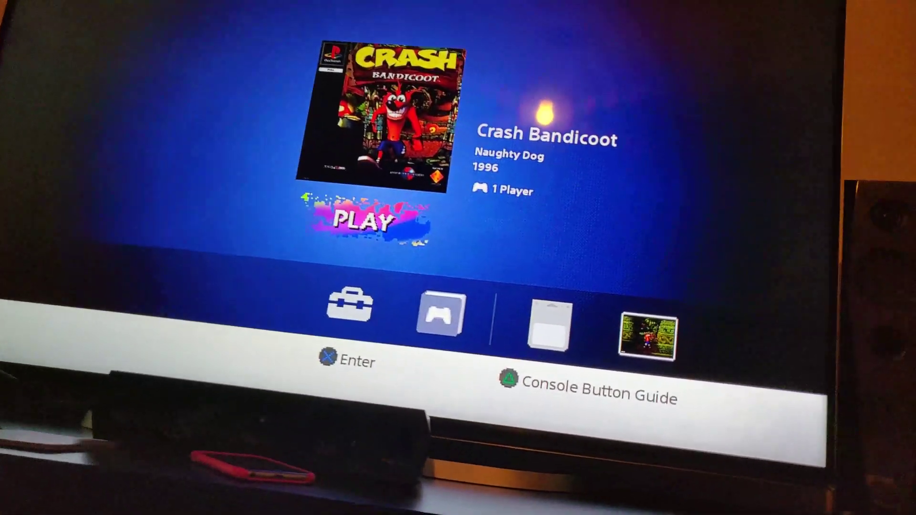
Step: Browse to Tony Hawk's Pro Skater 2 and back to Crash Bandicoot in the game menu
key("Right")
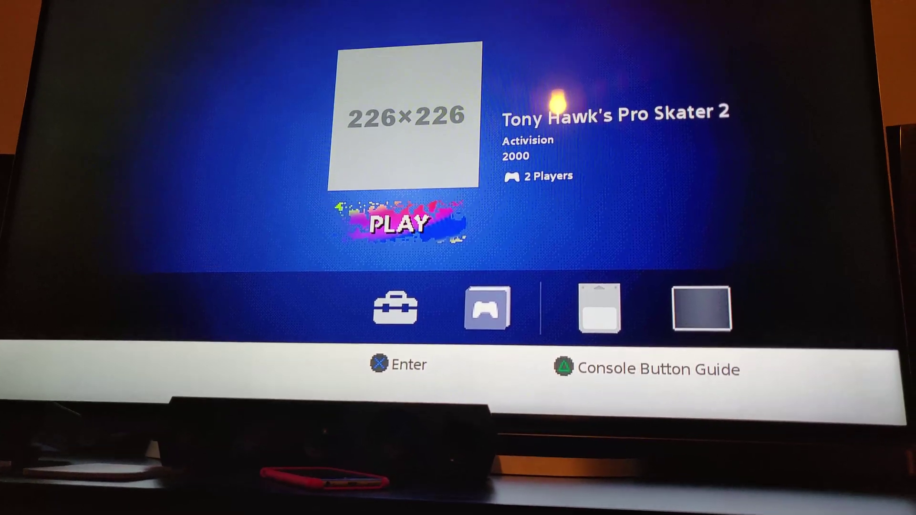
key("Right")
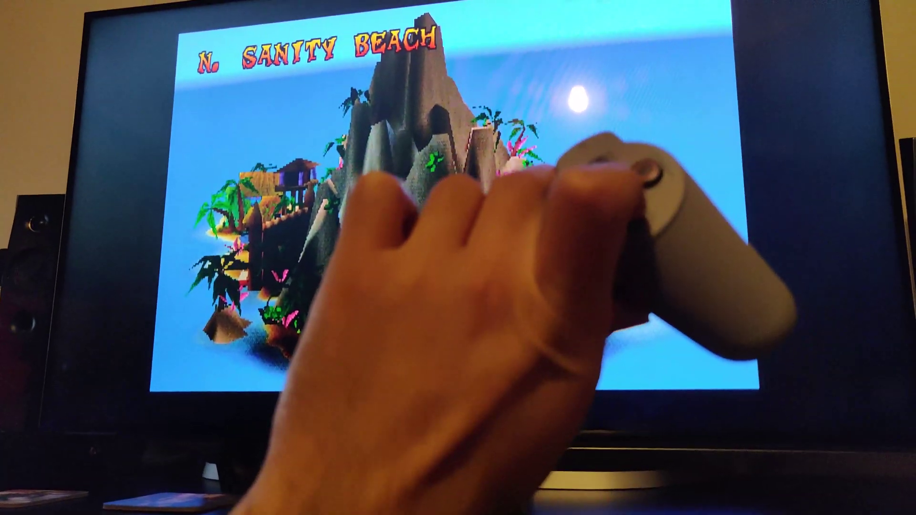
Step: Start the N. Sanity Beach level from the island map
key("Return")
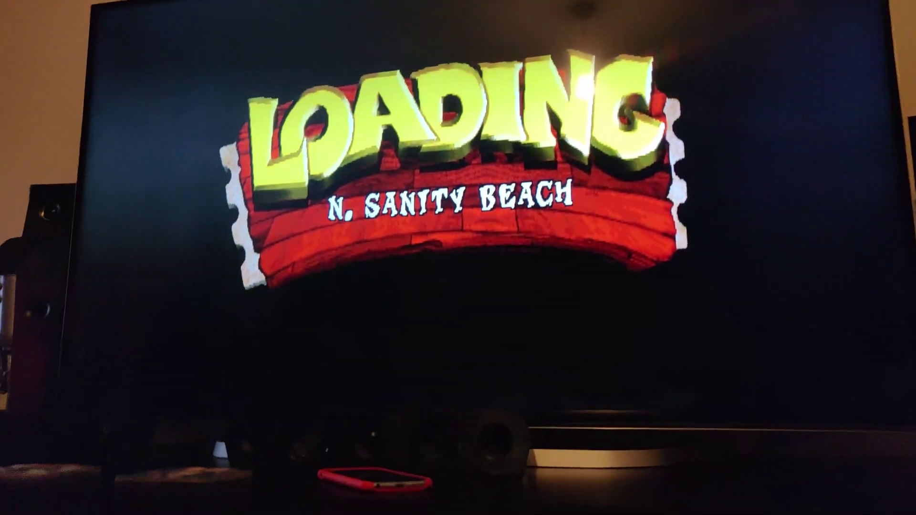